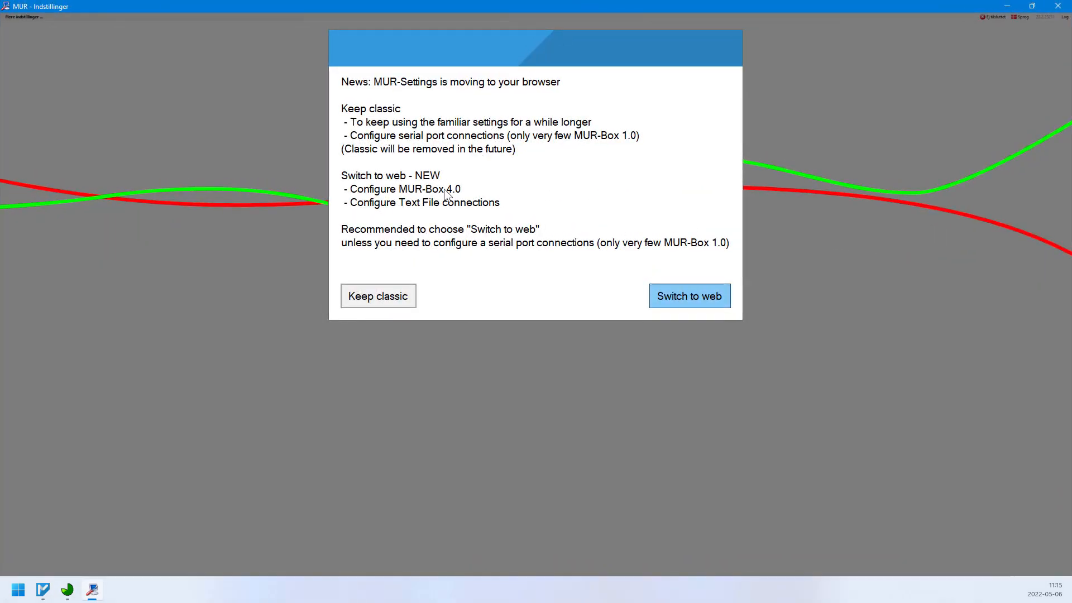
Step: Keep the classic settings to view the machine settings, and close the classic settings window
{"action": "left_click", "coordinate": [396, 295]}
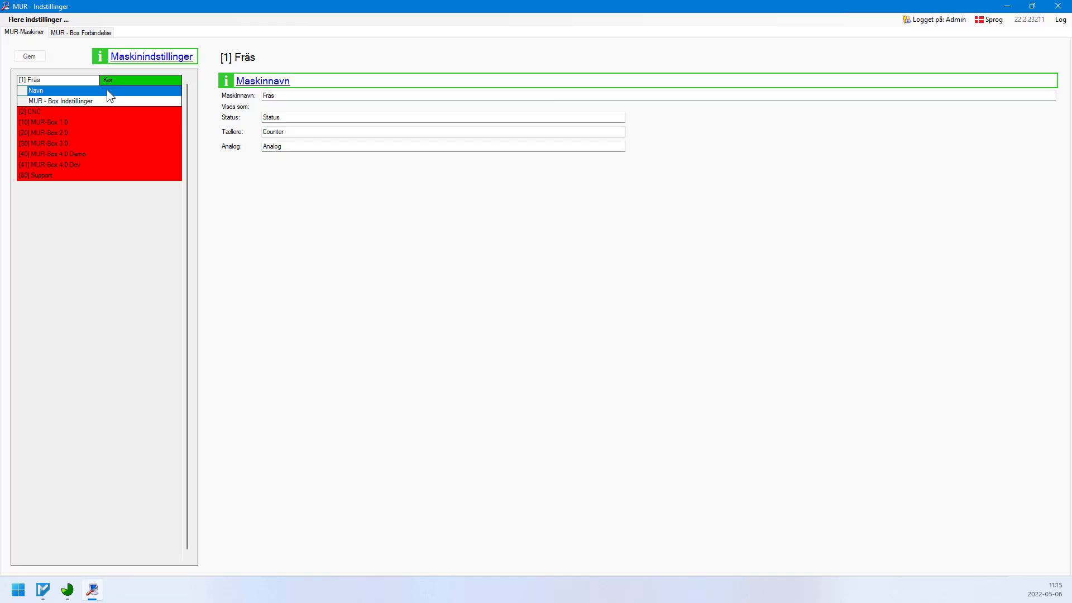
{"action": "left_click", "coordinate": [1063, 8]}
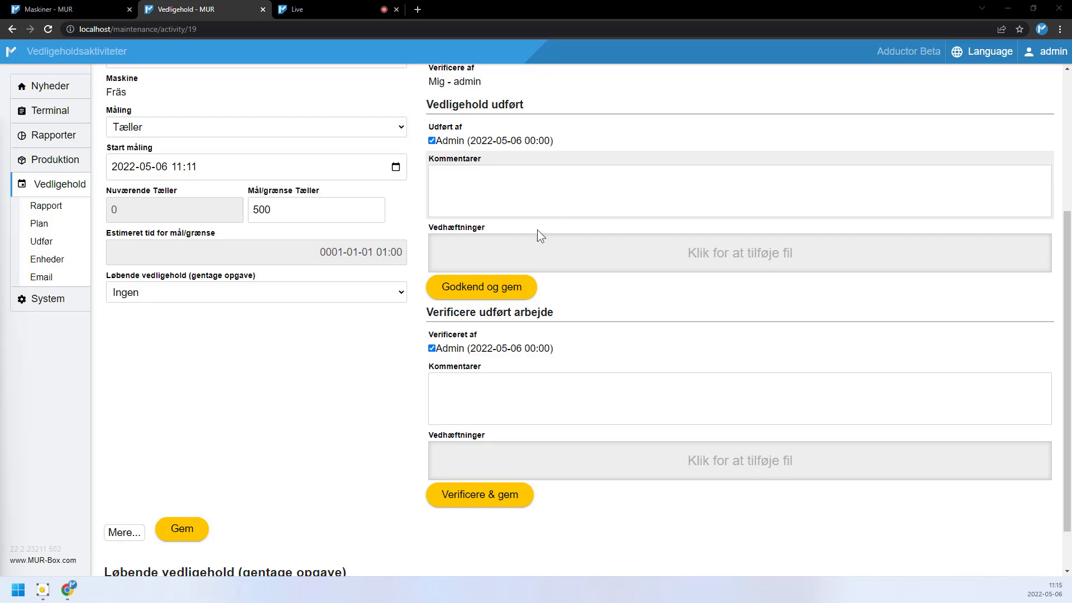
Step: Open user t2 from the system's user administration and review the account fields and assigned permissions
{"action": "left_click", "coordinate": [46, 299]}
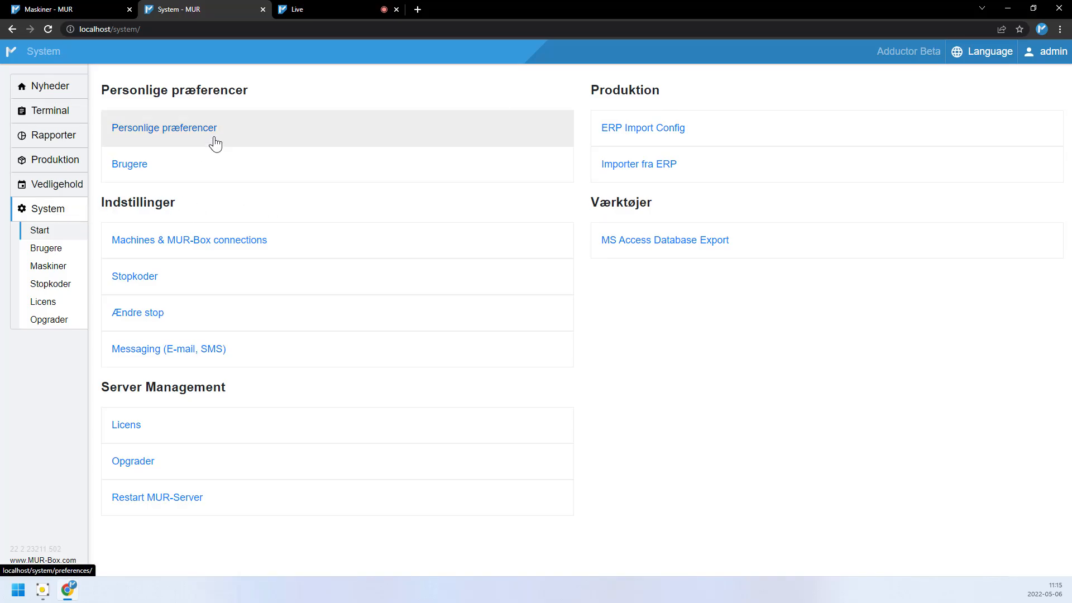
{"action": "left_click", "coordinate": [204, 174]}
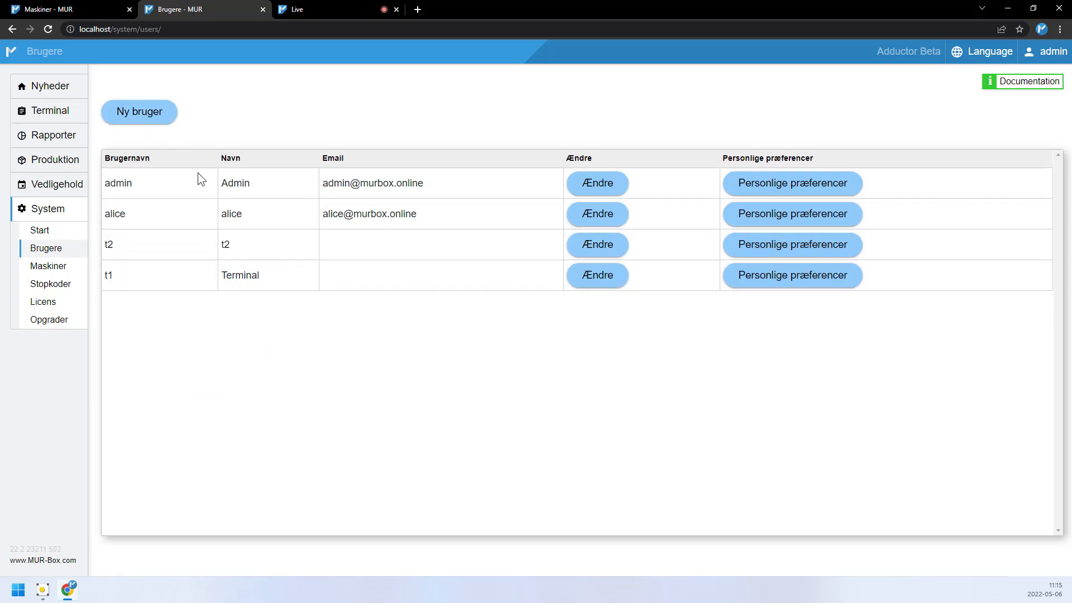
{"action": "left_click", "coordinate": [597, 246]}
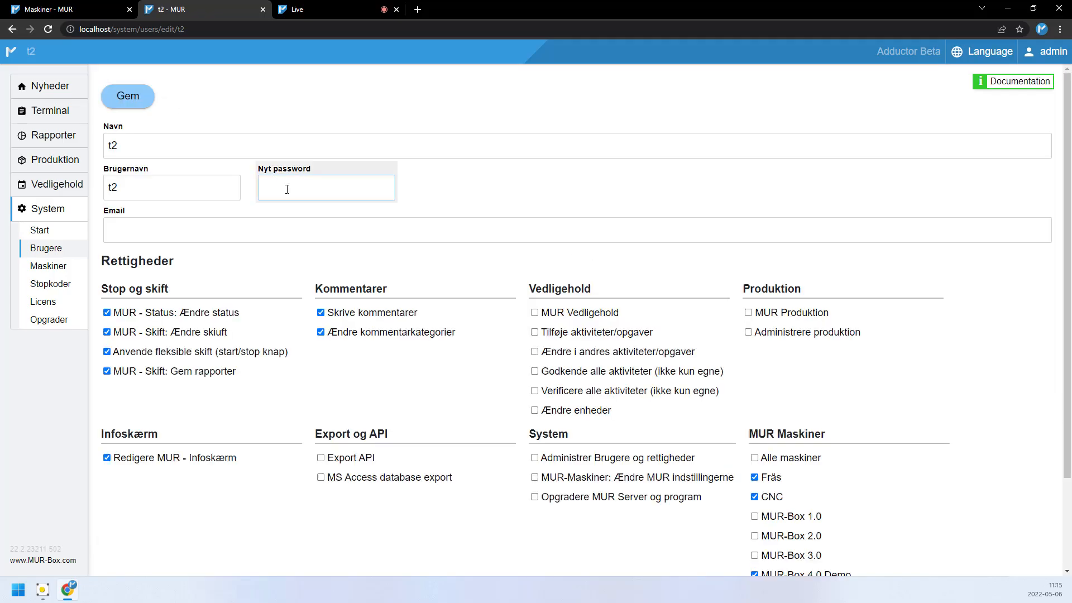
{"action": "scroll", "coordinate": [235, 379], "scroll_direction": "down", "scroll_amount": 1}
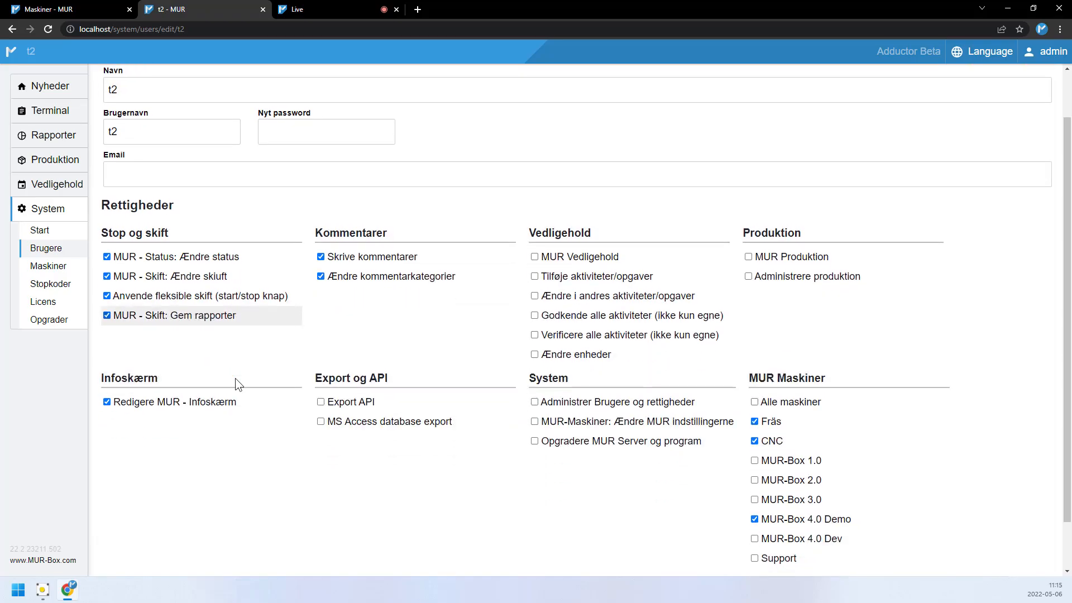
{"action": "scroll", "coordinate": [251, 397], "scroll_direction": "down", "scroll_amount": 1}
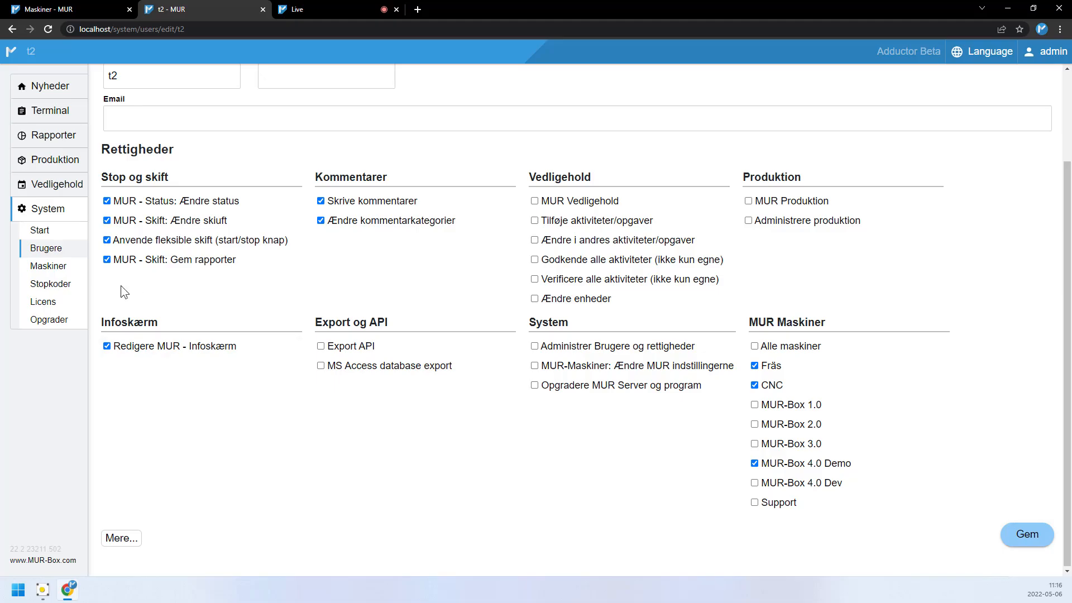
Step: In the machines overview, view the network and Box-Script settings of MUR-Box connection 4.0.4.72.71.124, and close them
{"action": "left_click", "coordinate": [77, 271]}
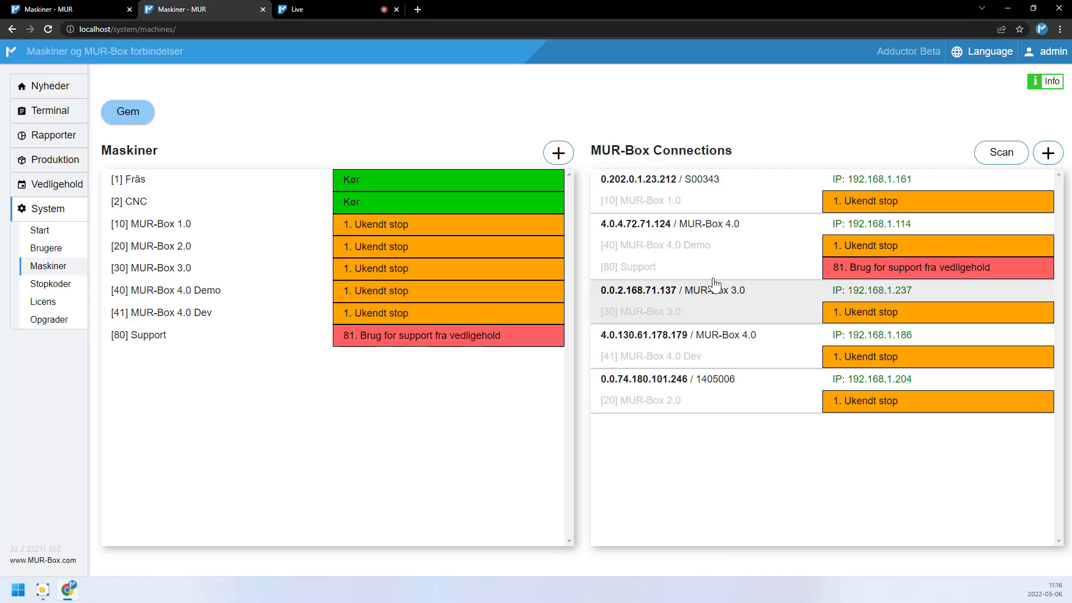
{"action": "left_click", "coordinate": [716, 259]}
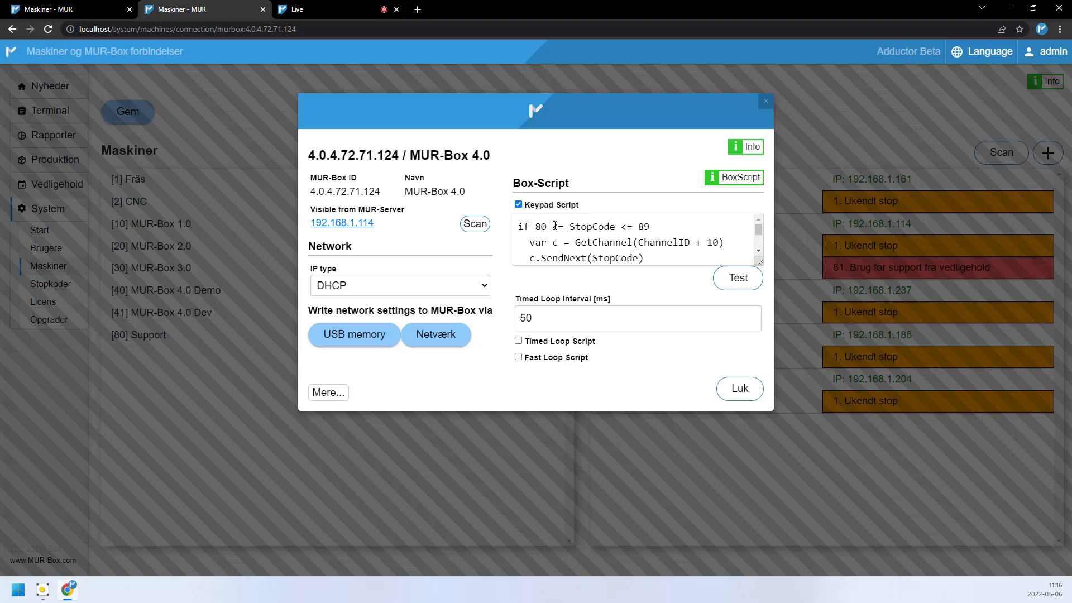
{"action": "left_click", "coordinate": [766, 103]}
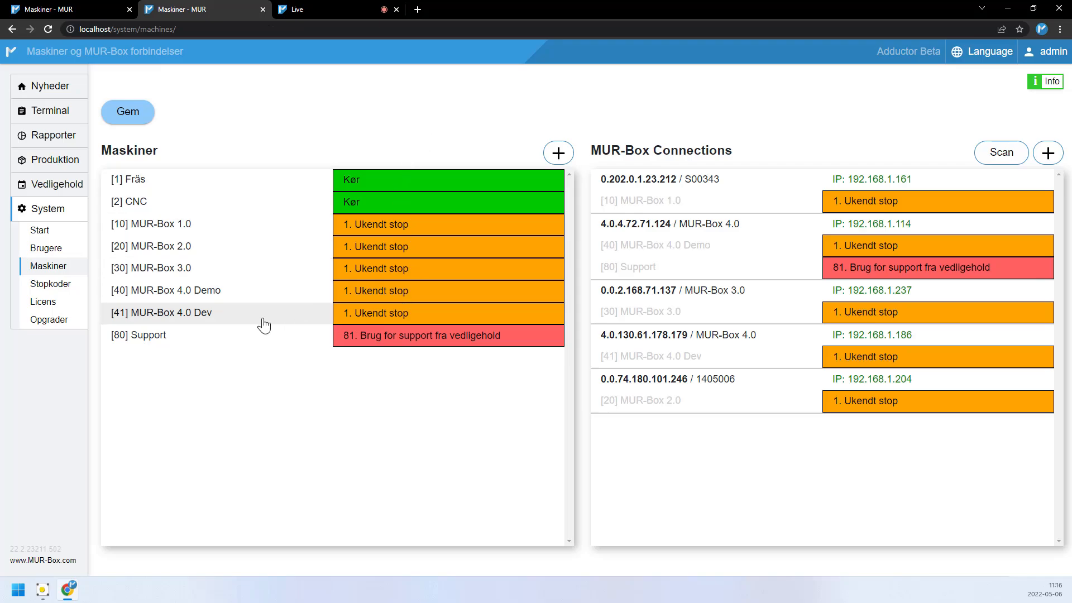
Step: Review the settings of machine 40, MUR-Box 4.0 Demo, including the available running signal types, and close them
{"action": "left_click", "coordinate": [249, 294]}
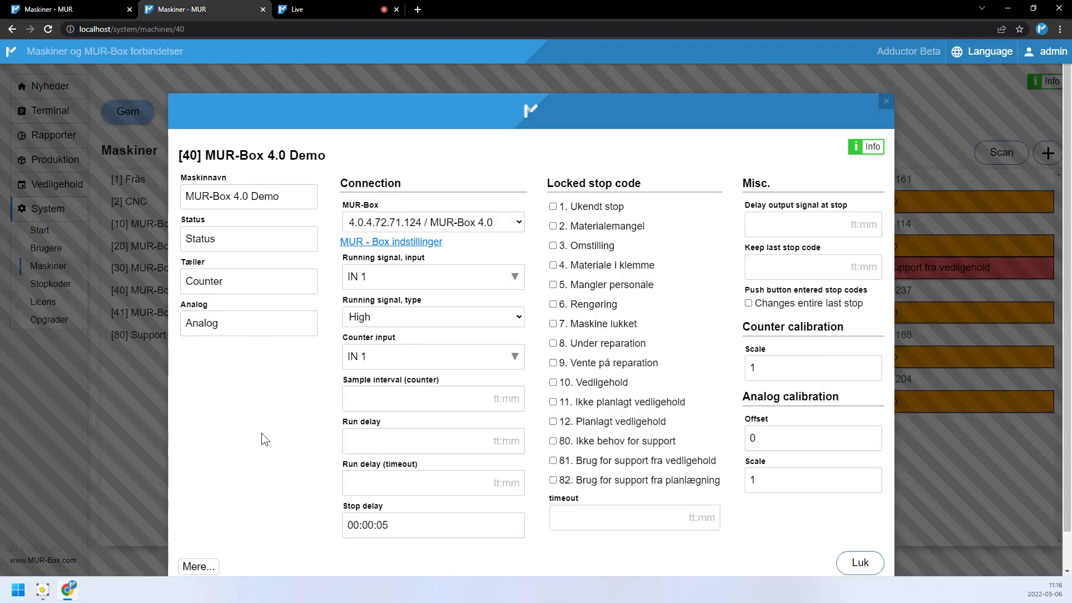
{"action": "scroll", "coordinate": [261, 434], "scroll_direction": "down", "scroll_amount": 1}
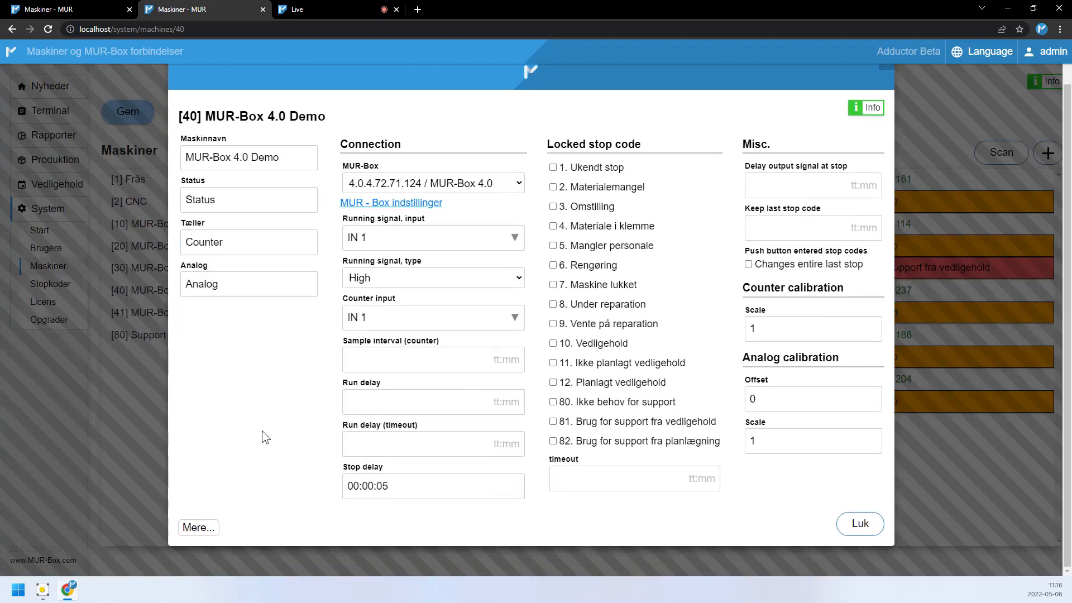
{"action": "scroll", "coordinate": [263, 431], "scroll_direction": "up", "scroll_amount": 1}
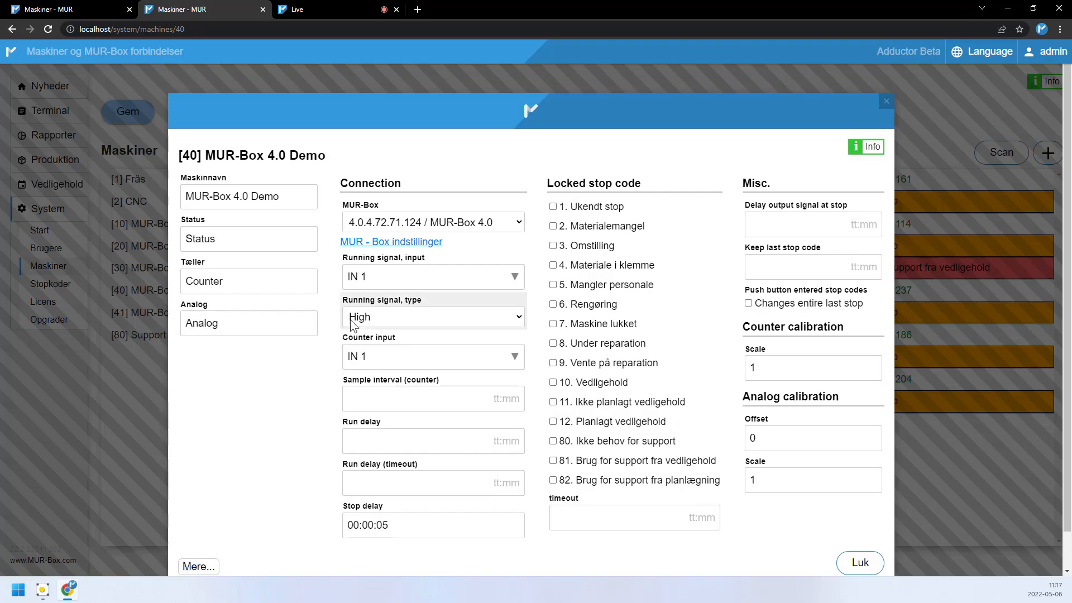
{"action": "left_click", "coordinate": [373, 316]}
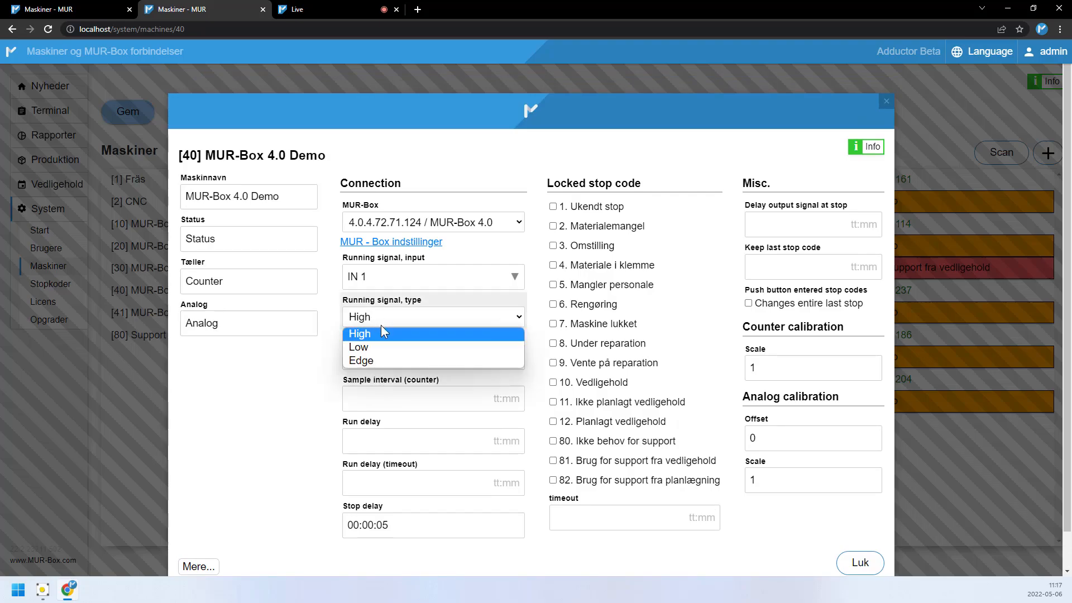
{"action": "left_click", "coordinate": [334, 317]}
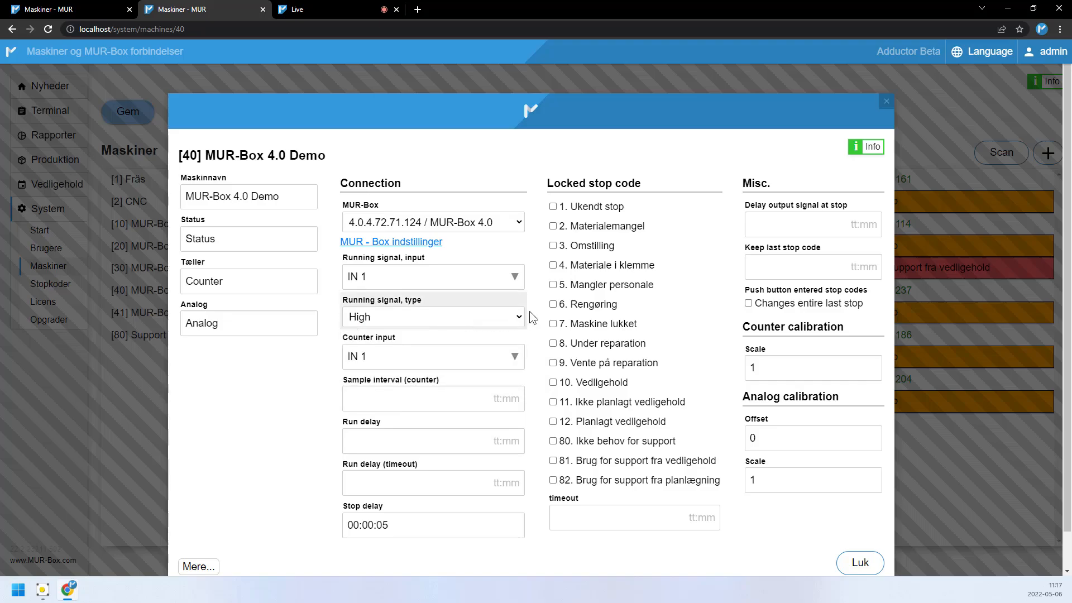
{"action": "left_click", "coordinate": [885, 105]}
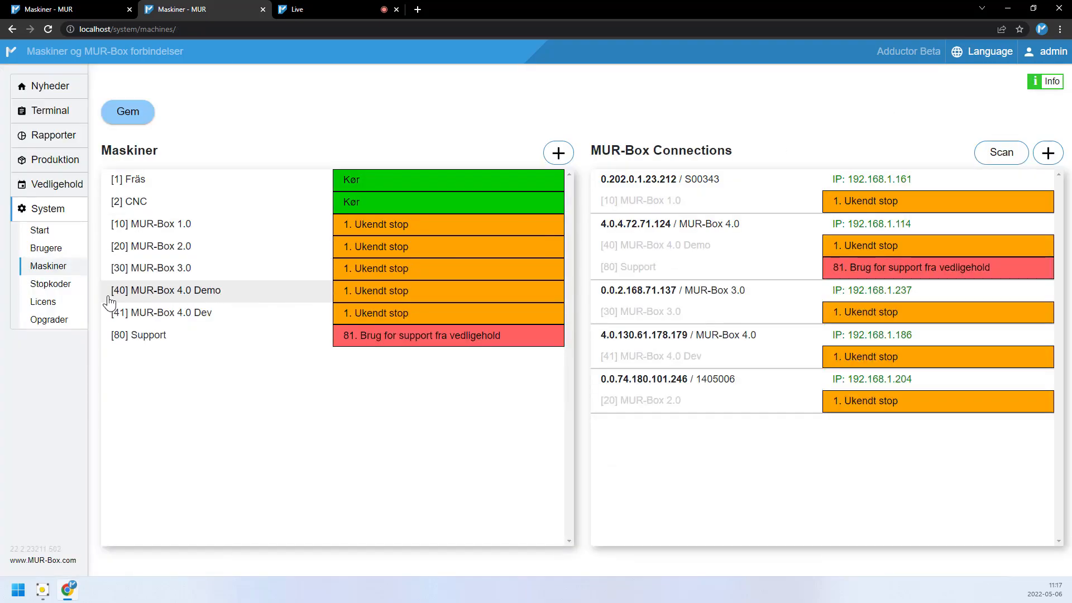
Step: In the stop codes, place code 6 Rengøring under the main category 2. Materialemangel
{"action": "left_click", "coordinate": [71, 285]}
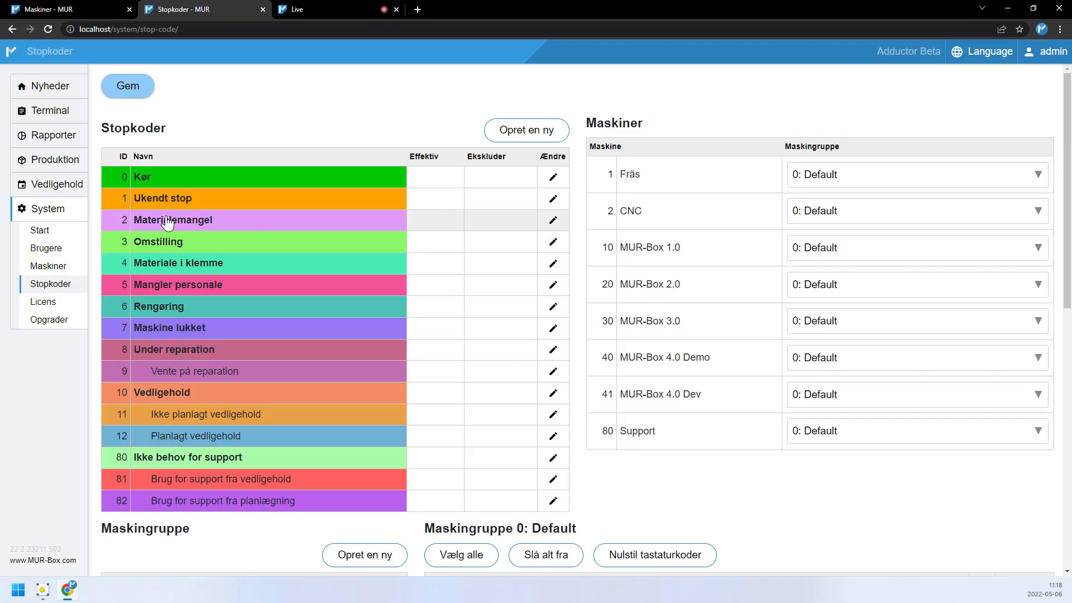
{"action": "left_click", "coordinate": [169, 310]}
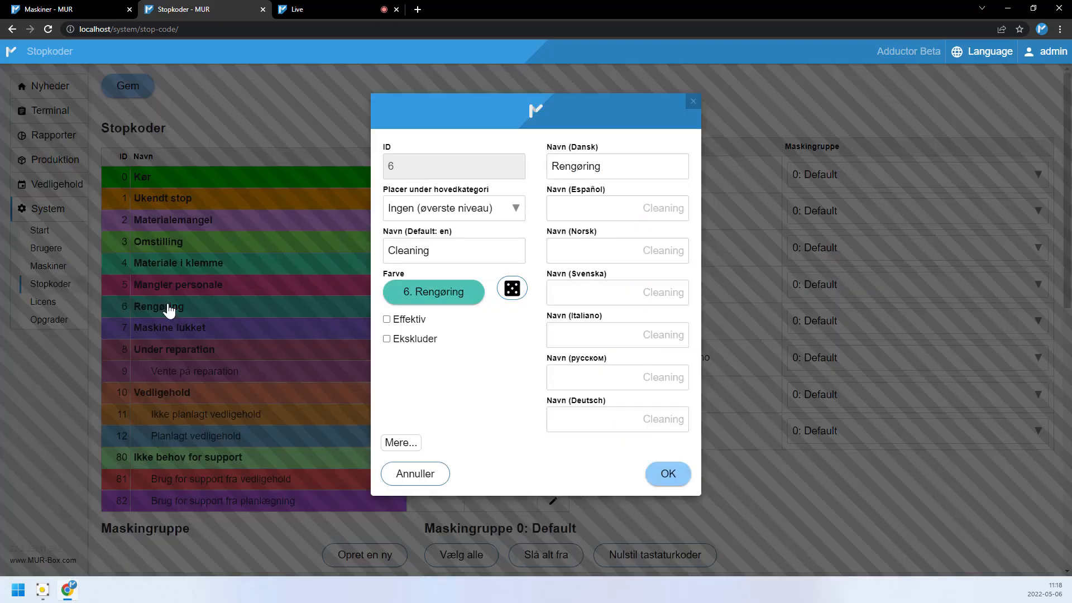
{"action": "left_click", "coordinate": [390, 212]}
{"action": "left_click", "coordinate": [447, 286]}
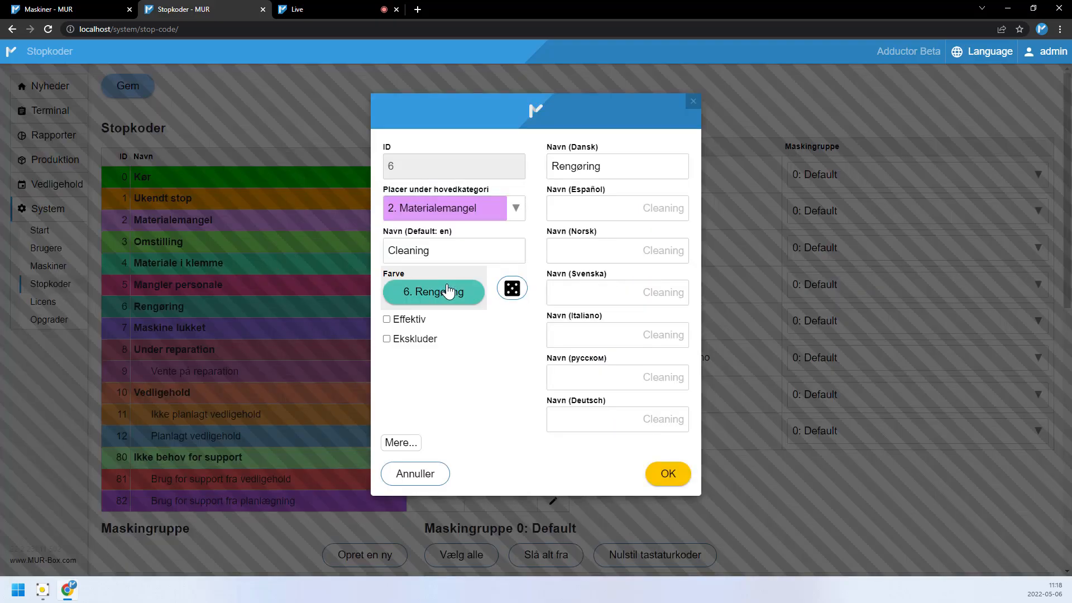
{"action": "left_click", "coordinate": [670, 476]}
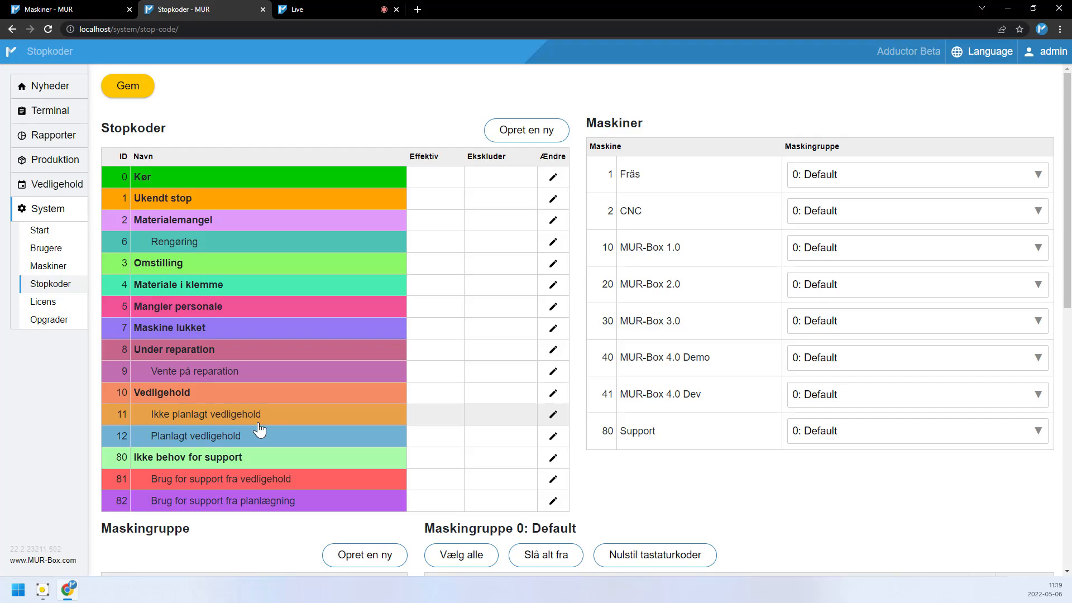
Step: Create a new machine group named CNC
{"action": "scroll", "coordinate": [259, 430], "scroll_direction": "down", "scroll_amount": 3}
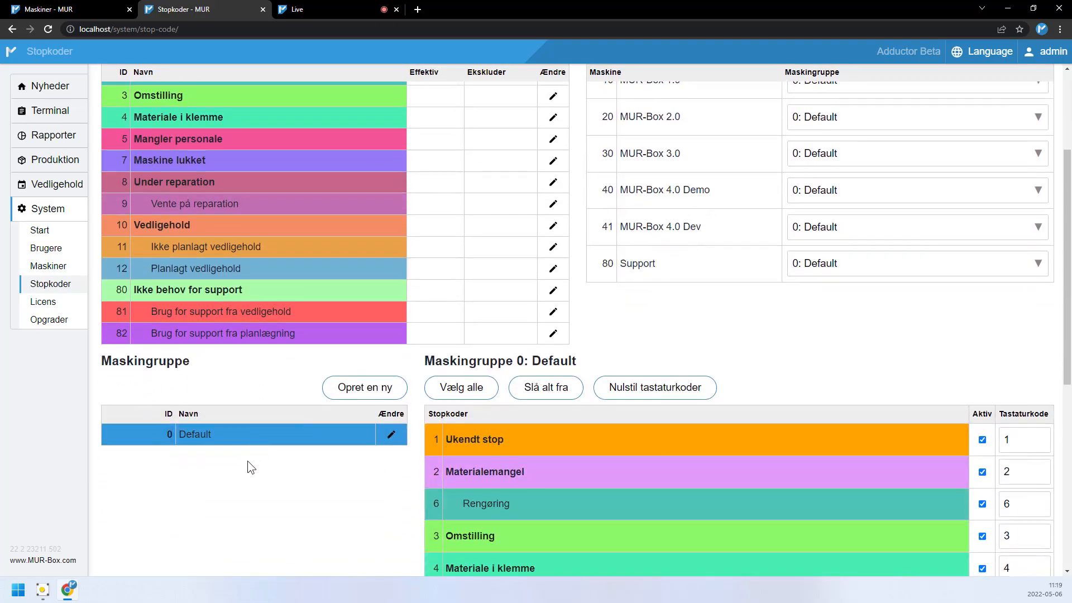
{"action": "left_click", "coordinate": [341, 390]}
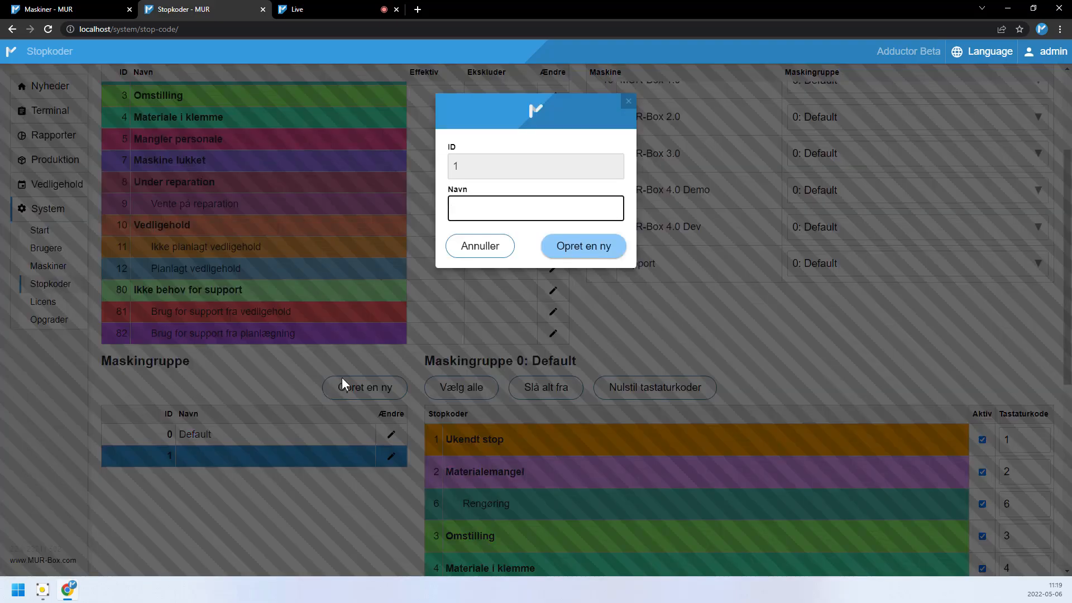
{"action": "type", "text": "CNC"}
{"action": "left_click", "coordinate": [585, 246]}
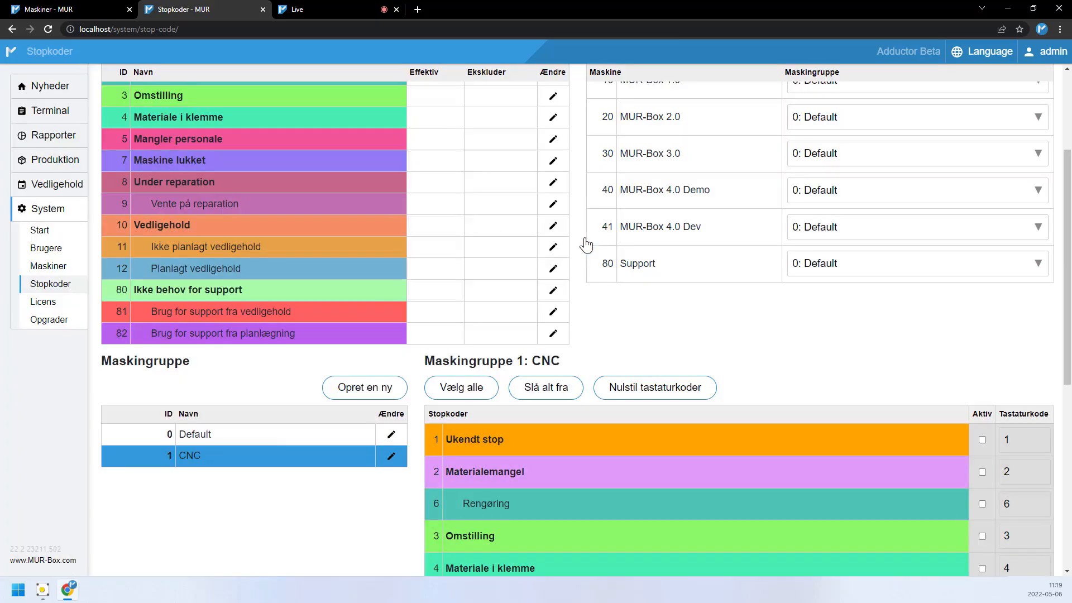
Step: Activate all stop codes for the CNC machine group except 4 Materiale i klemme and 5 Mangler personale
{"action": "scroll", "coordinate": [267, 438], "scroll_direction": "down", "scroll_amount": 2}
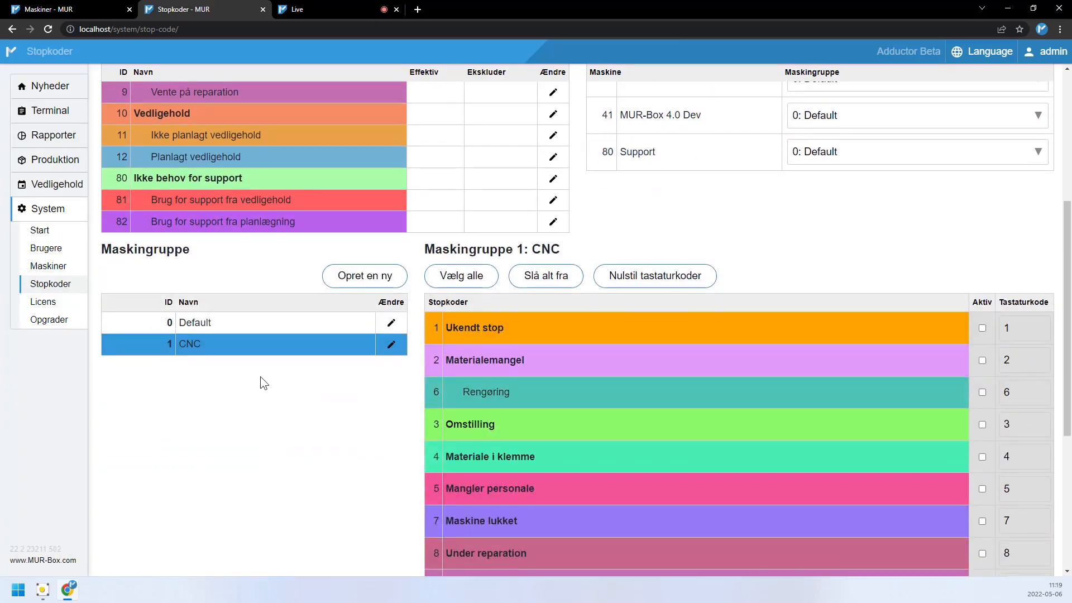
{"action": "left_click", "coordinate": [222, 325]}
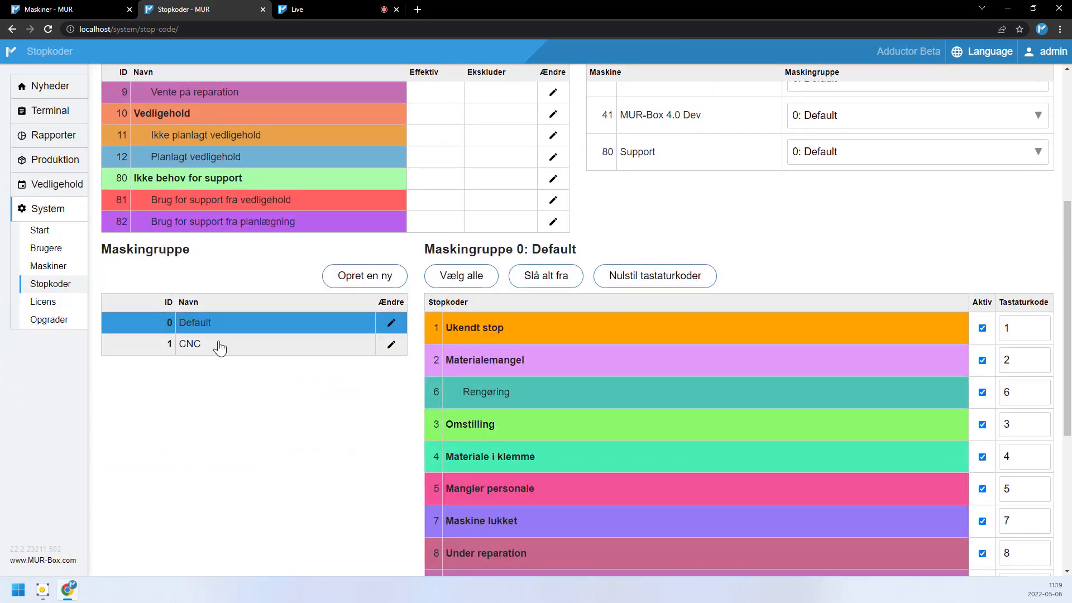
{"action": "left_click", "coordinate": [220, 345]}
{"action": "scroll", "coordinate": [260, 410], "scroll_direction": "down", "scroll_amount": 2}
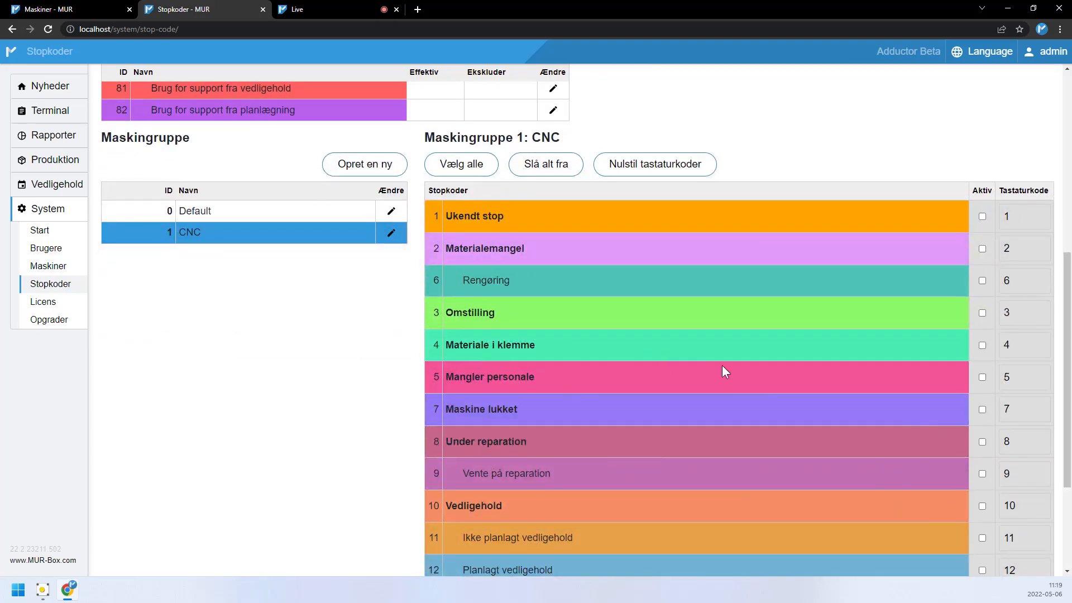
{"action": "left_click", "coordinate": [463, 168]}
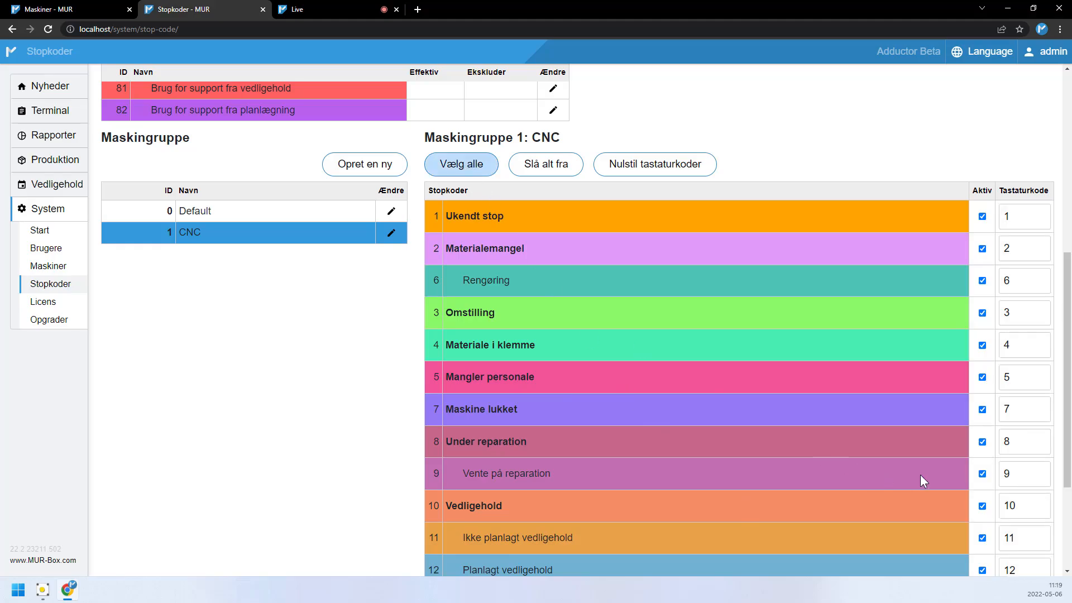
{"action": "left_click", "coordinate": [982, 378]}
{"action": "left_click", "coordinate": [983, 345]}
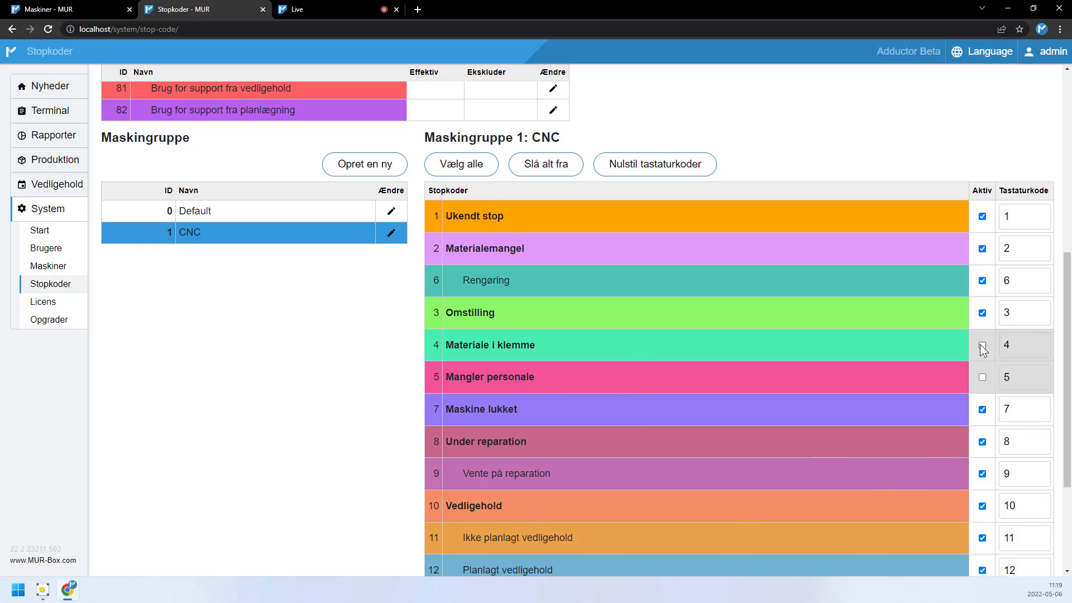
{"action": "left_click", "coordinate": [982, 313]}
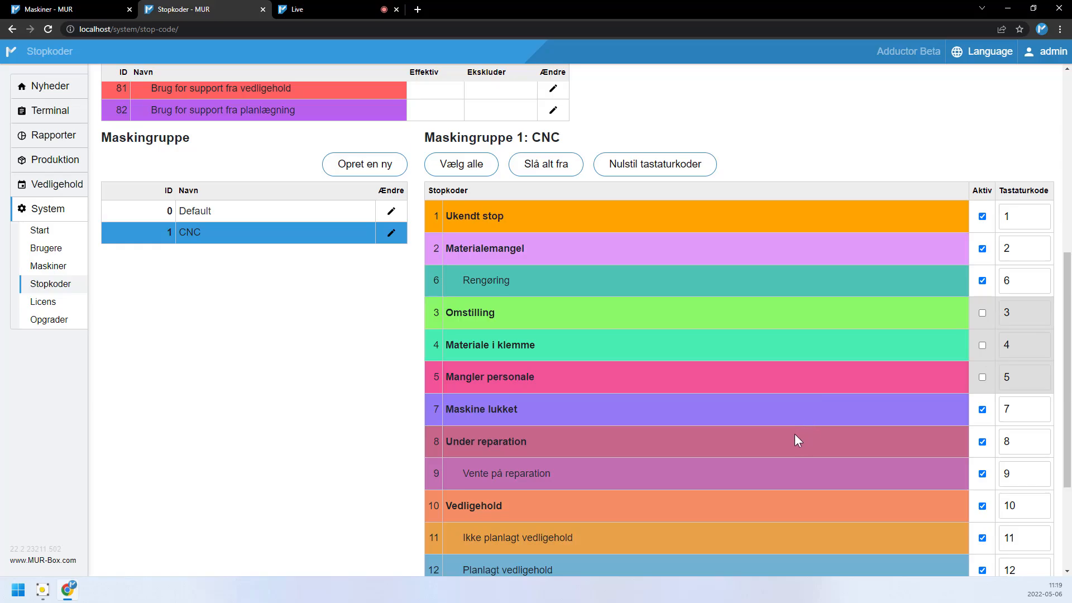
{"action": "left_click", "coordinate": [982, 313]}
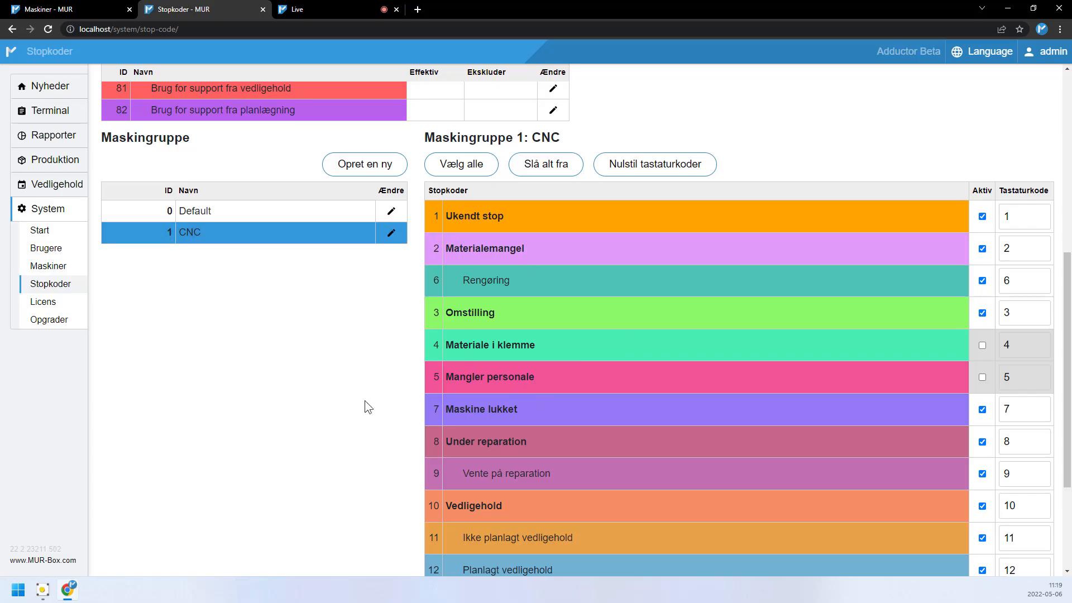
Step: Assign machine 2, CNC, to the machine group 1: CNC
{"action": "scroll", "coordinate": [646, 460], "scroll_direction": "up", "scroll_amount": 5}
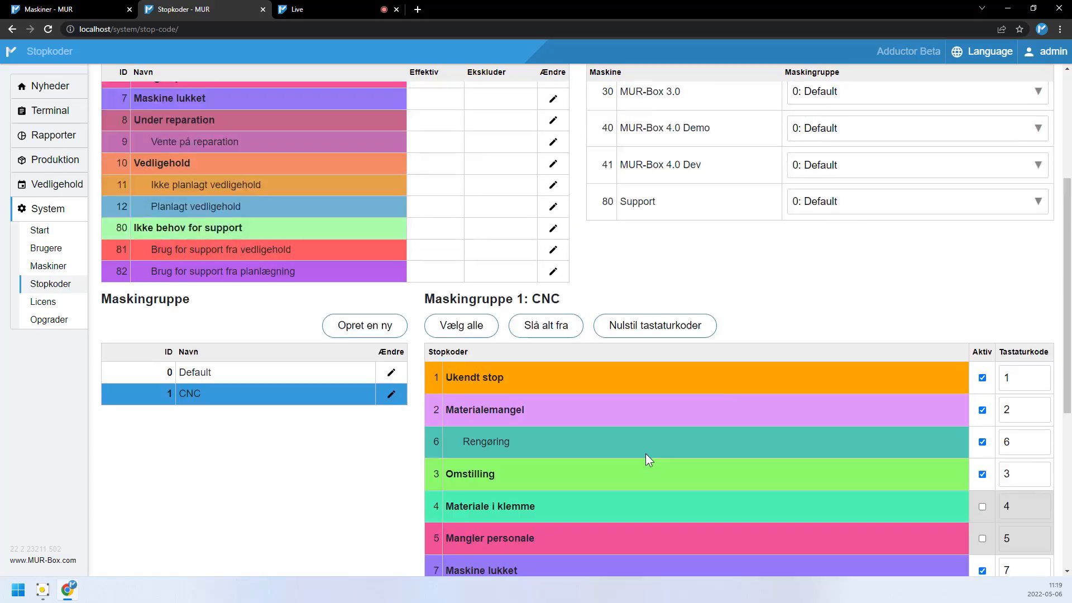
{"action": "scroll", "coordinate": [576, 397], "scroll_direction": "up", "scroll_amount": 2}
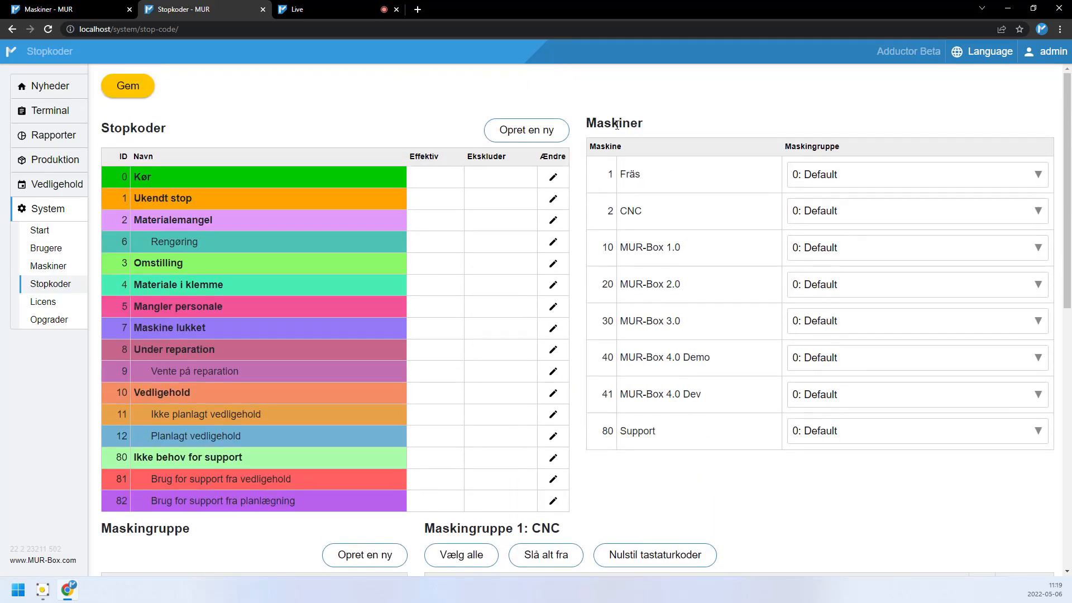
{"action": "left_click", "coordinate": [818, 212]}
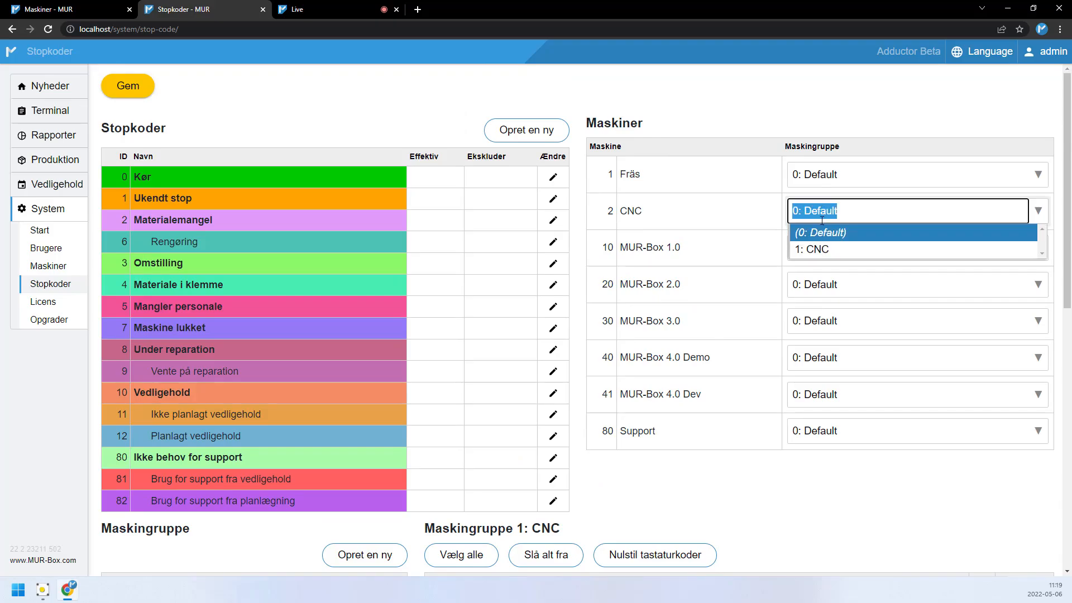
{"action": "left_click", "coordinate": [820, 251]}
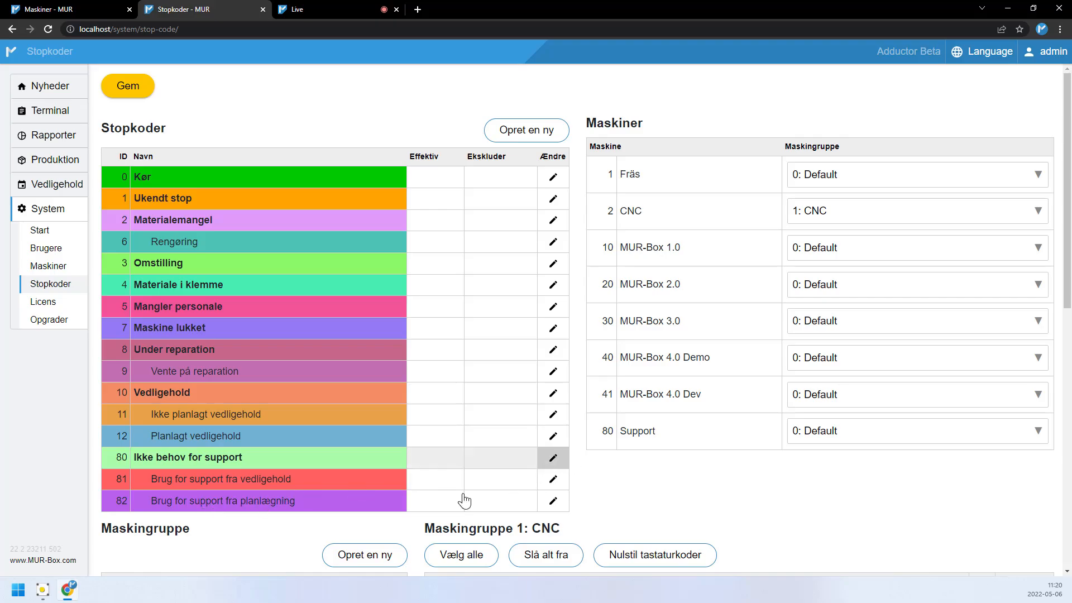
{"action": "scroll", "coordinate": [283, 536], "scroll_direction": "down", "scroll_amount": 1}
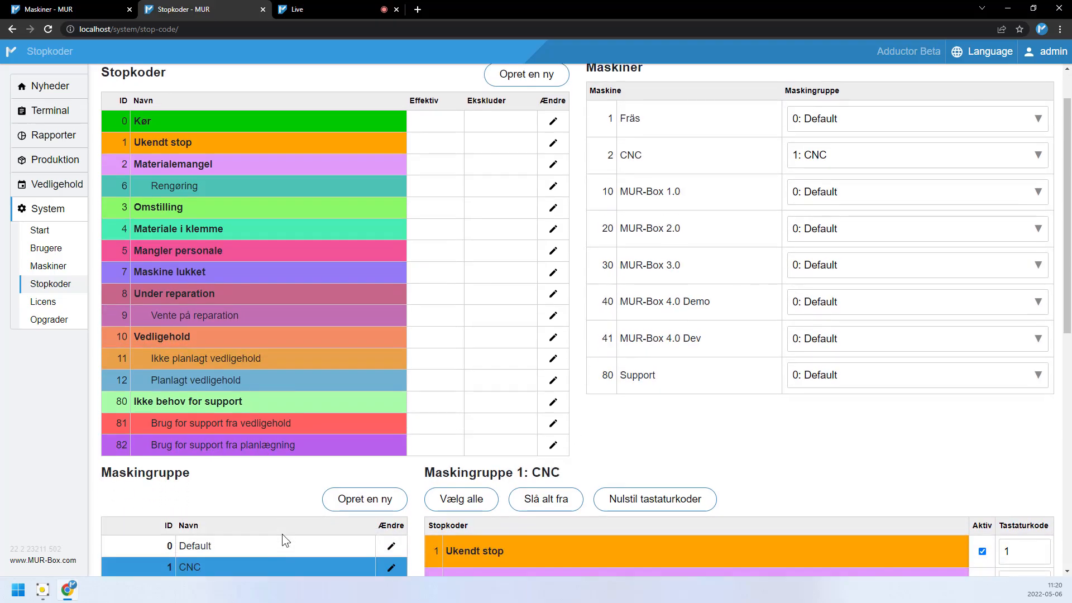
Step: Create a new top-level stop code with ID 1283 and the default name Demo
{"action": "scroll", "coordinate": [282, 535], "scroll_direction": "up", "scroll_amount": 1}
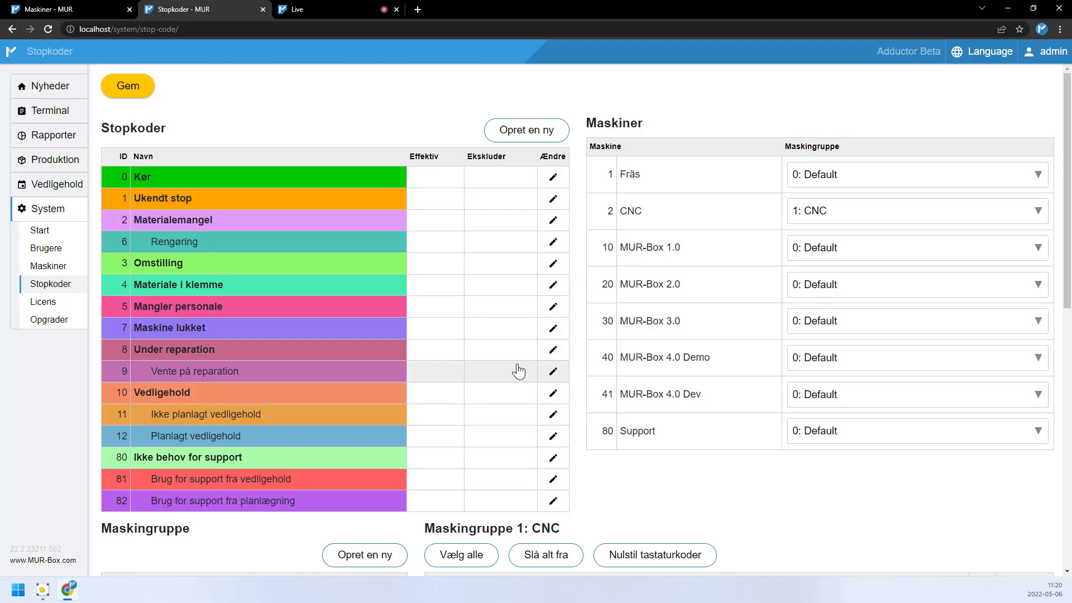
{"action": "left_click", "coordinate": [521, 132]}
{"action": "left_click", "coordinate": [467, 171]}
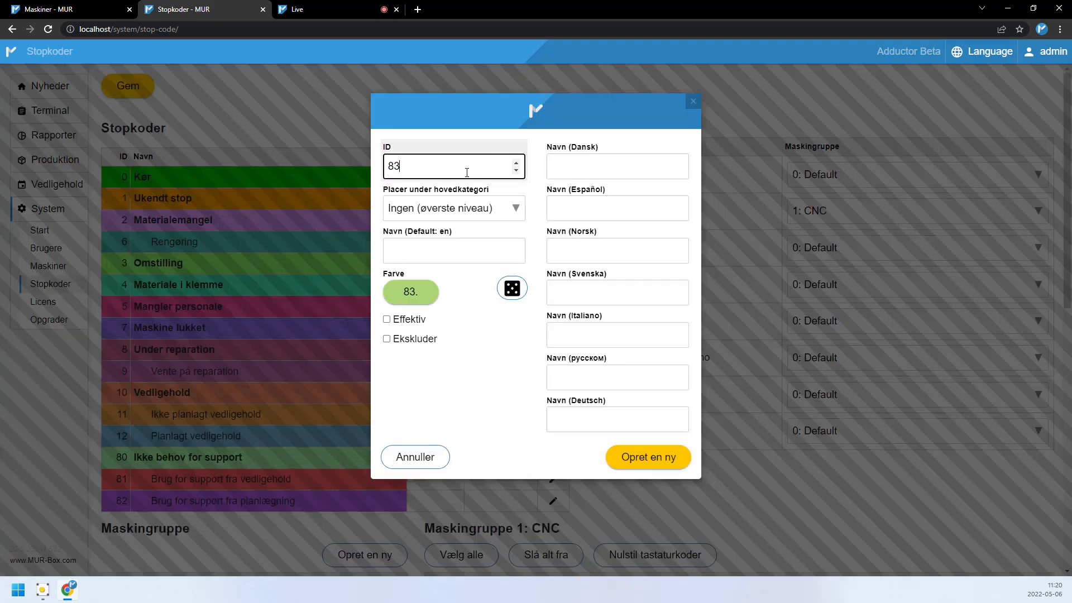
{"action": "type", "text": "12"}
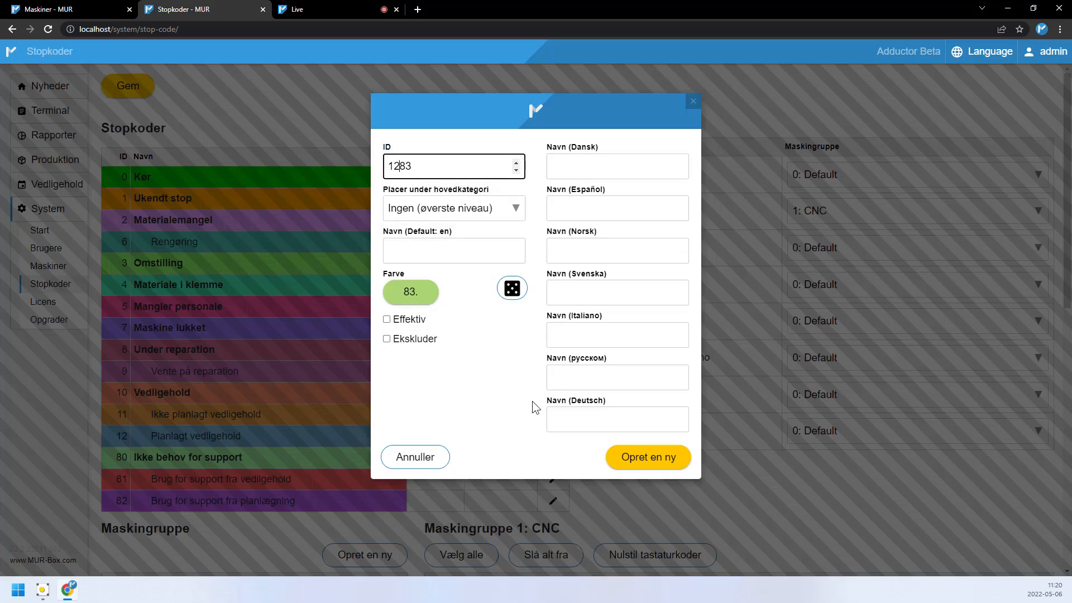
{"action": "left_click", "coordinate": [472, 258]}
{"action": "type", "text": "Demo"}
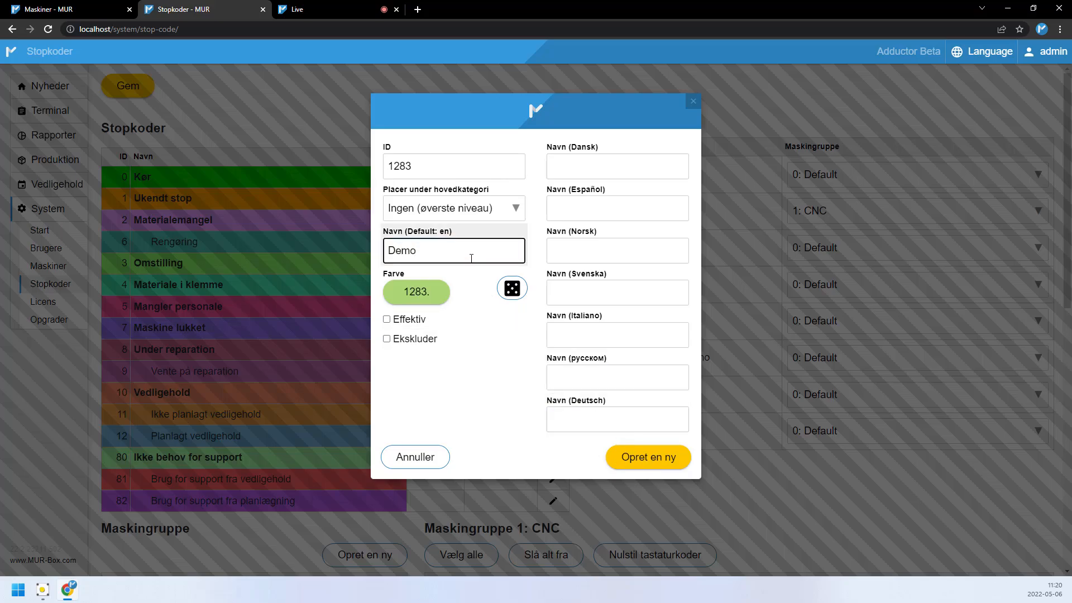
{"action": "left_click", "coordinate": [628, 453]}
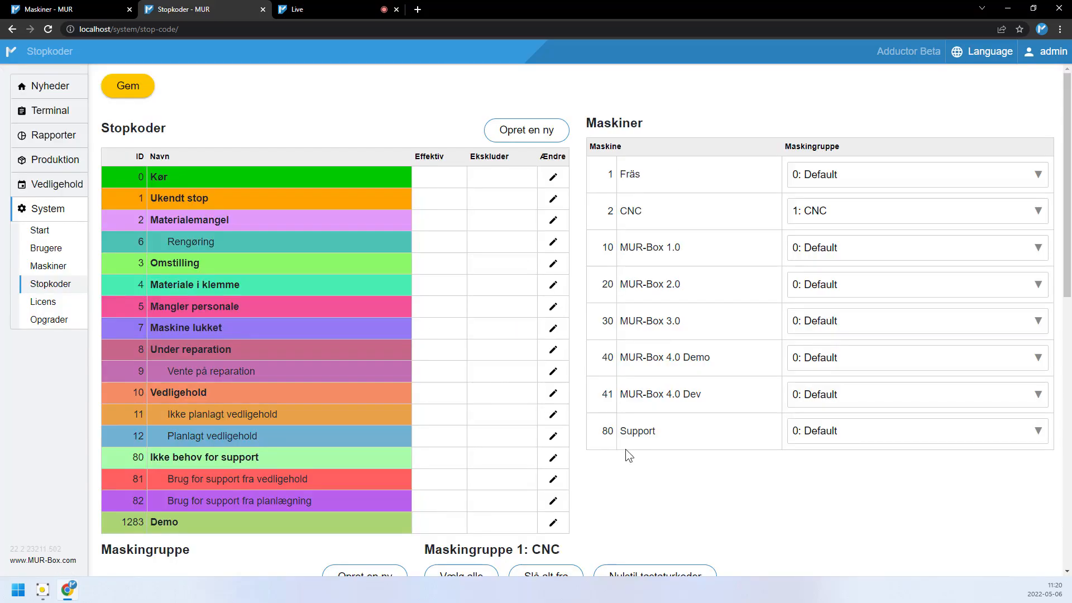
{"action": "scroll", "coordinate": [363, 454], "scroll_direction": "down", "scroll_amount": 1}
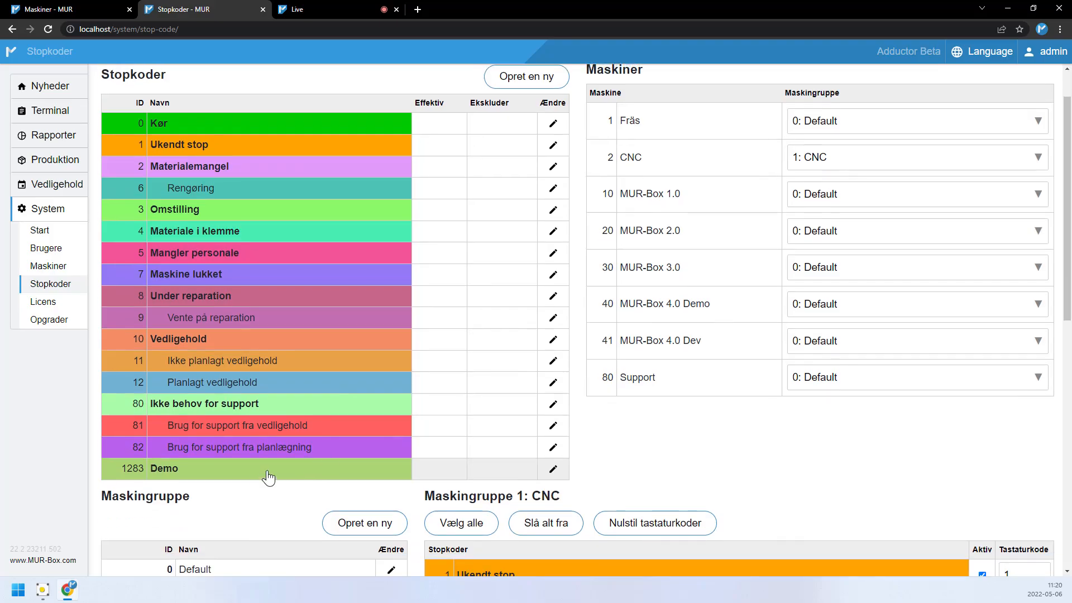
{"action": "scroll", "coordinate": [268, 476], "scroll_direction": "up", "scroll_amount": 1}
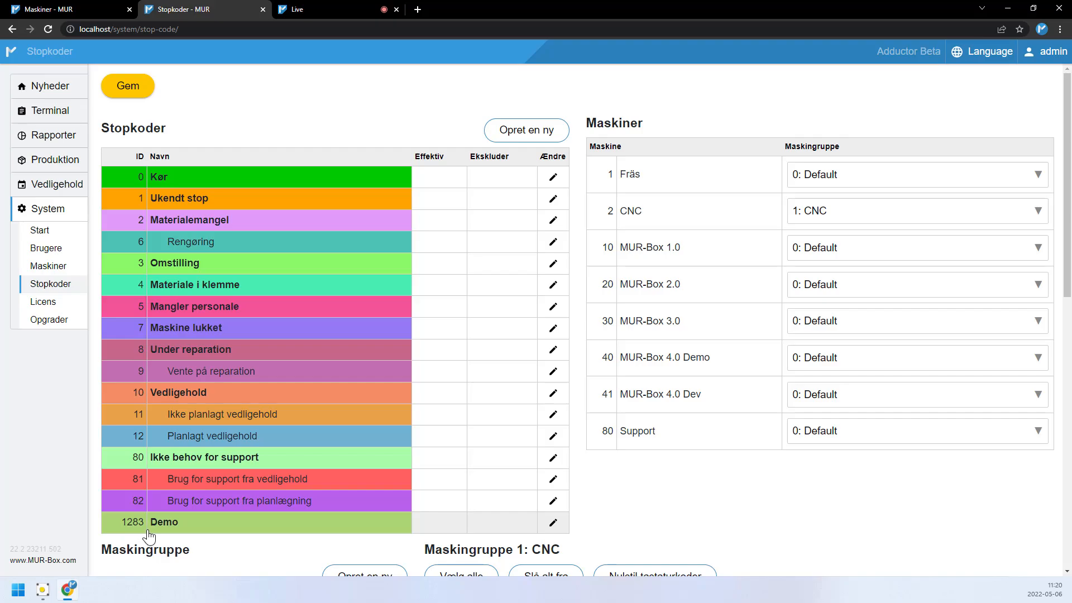
{"action": "scroll", "coordinate": [148, 536], "scroll_direction": "down", "scroll_amount": 1}
{"action": "scroll", "coordinate": [149, 536], "scroll_direction": "up", "scroll_amount": 1}
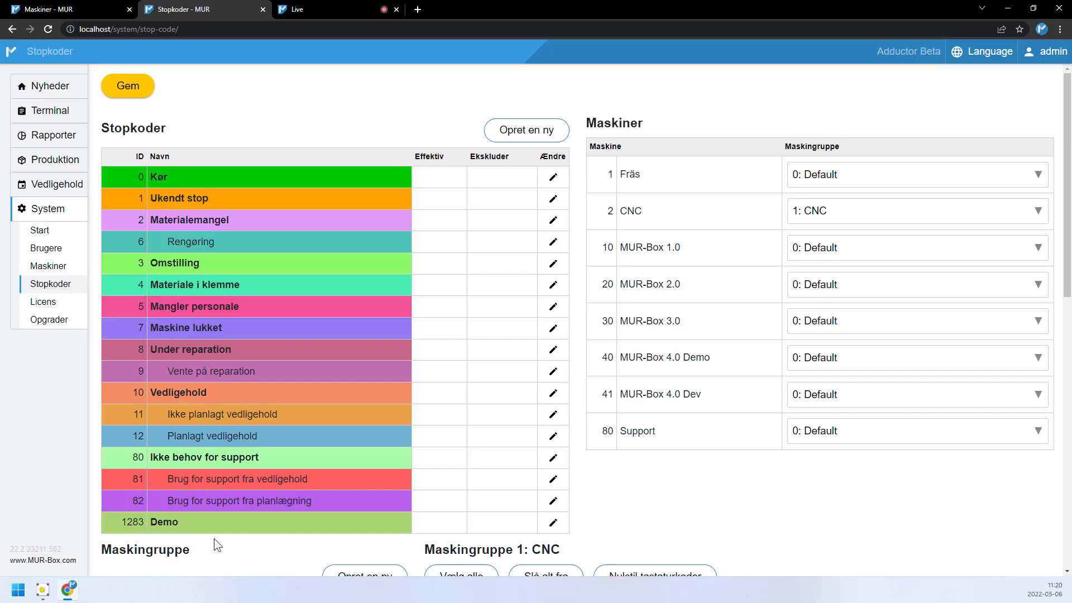
Step: Activate stop code 1283 Demo for the CNC machine group with keypad code 83, and save the stop code settings
{"action": "scroll", "coordinate": [213, 538], "scroll_direction": "down", "scroll_amount": 5}
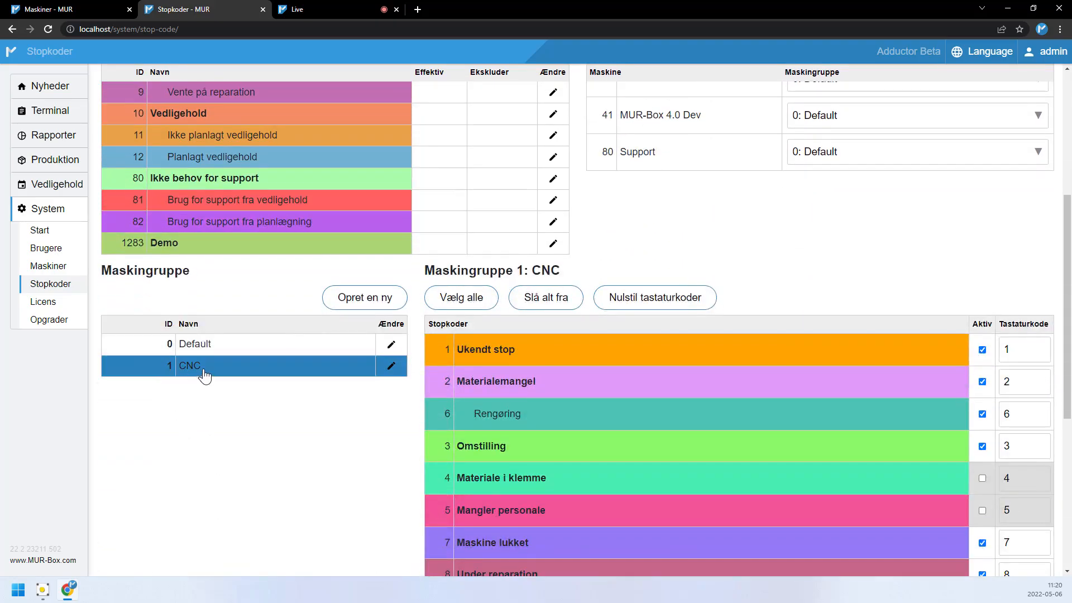
{"action": "scroll", "coordinate": [542, 416], "scroll_direction": "down", "scroll_amount": 1}
{"action": "scroll", "coordinate": [542, 416], "scroll_direction": "down", "scroll_amount": 6}
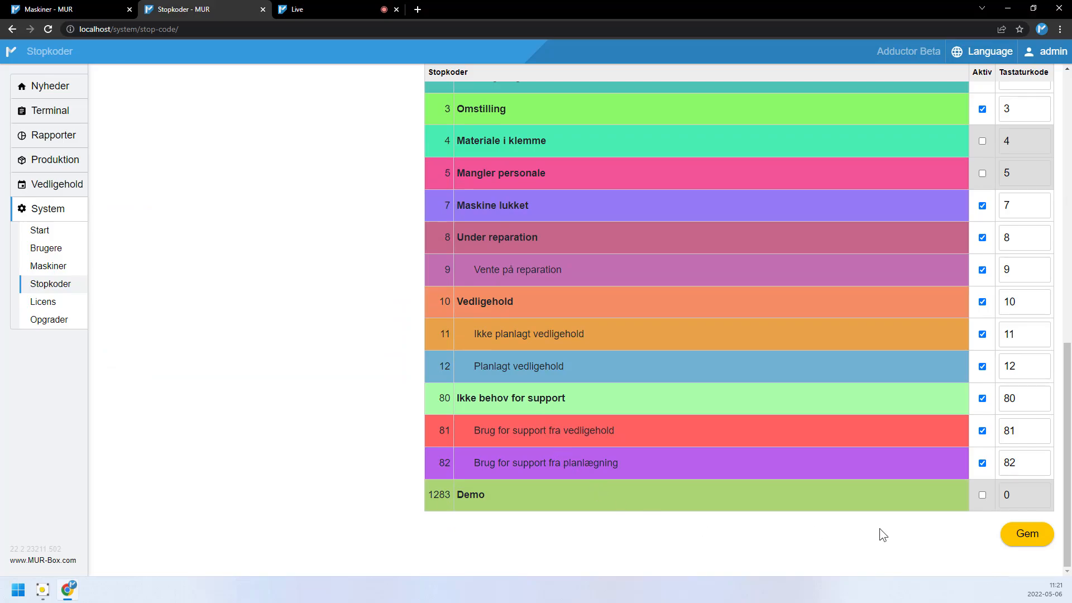
{"action": "left_click", "coordinate": [983, 496]}
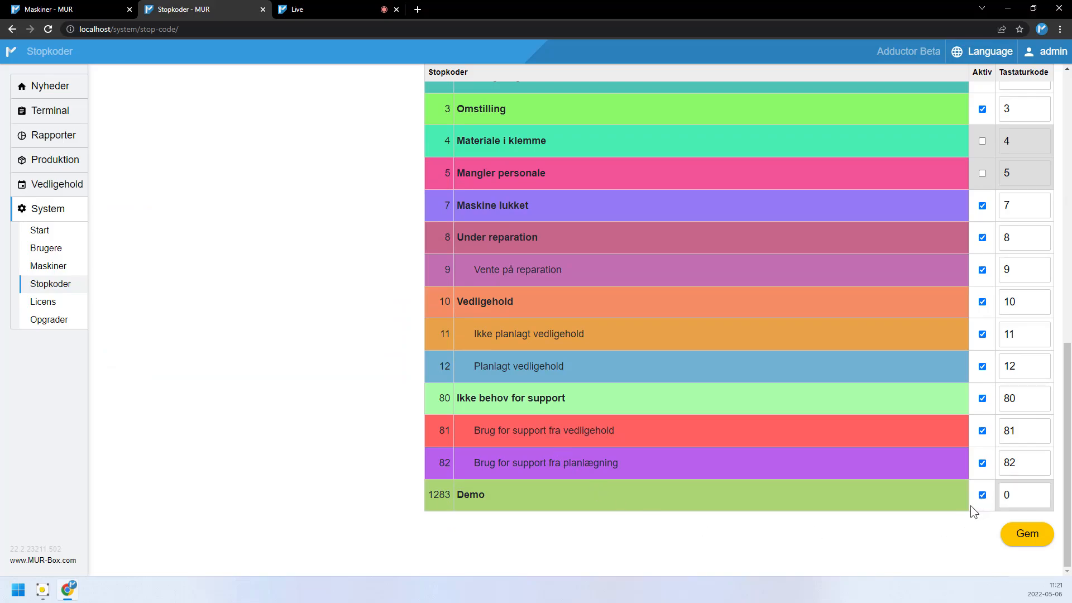
{"action": "left_click", "coordinate": [1012, 497]}
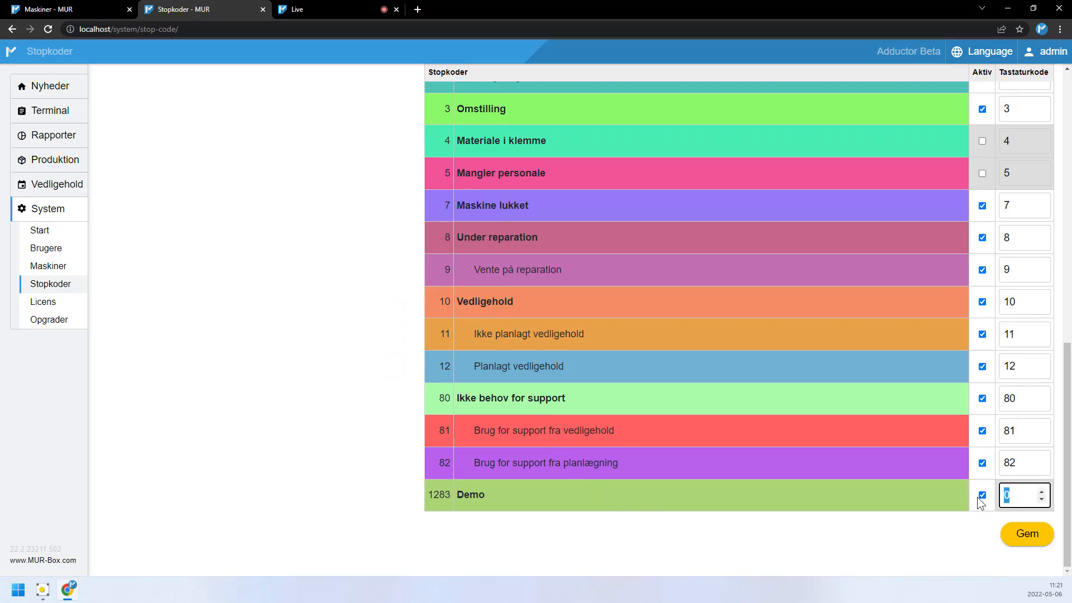
{"action": "type", "text": "83"}
{"action": "left_click", "coordinate": [989, 530]}
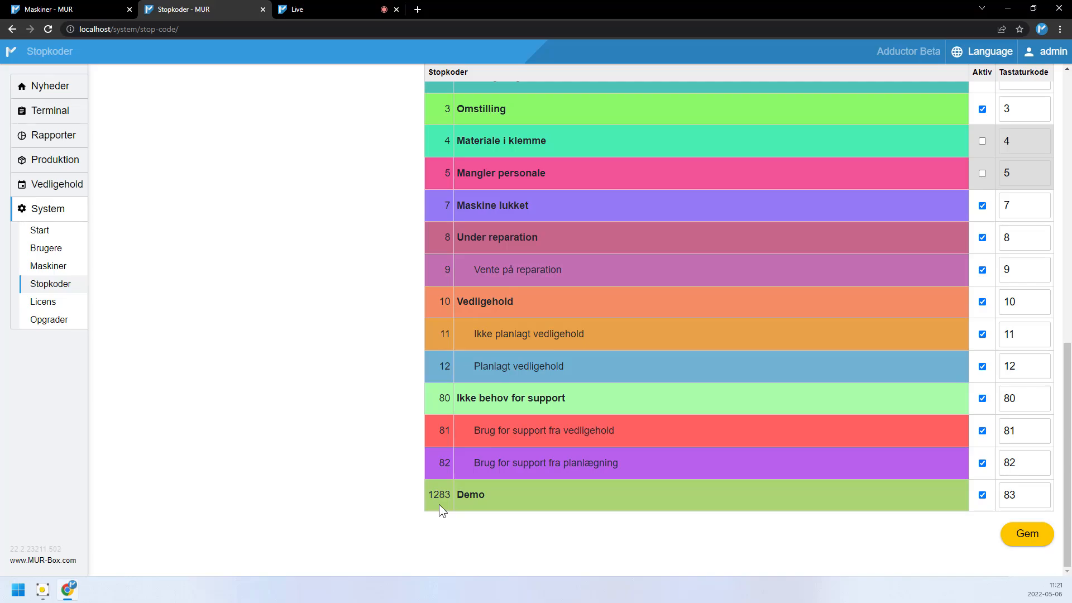
{"action": "left_click", "coordinate": [1024, 541]}
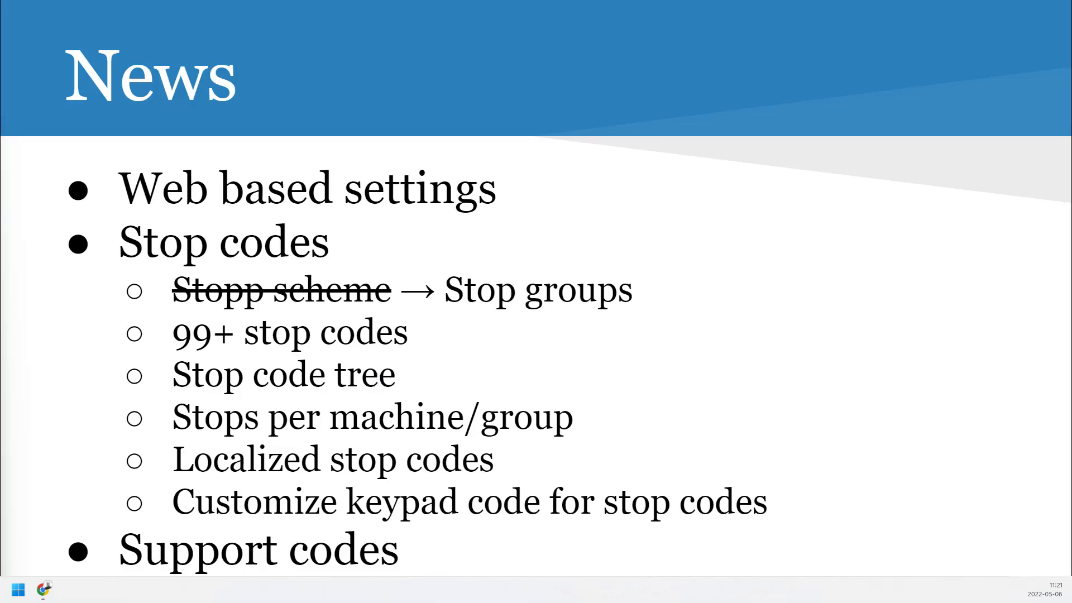
{"action": "key", "text": "Right"}
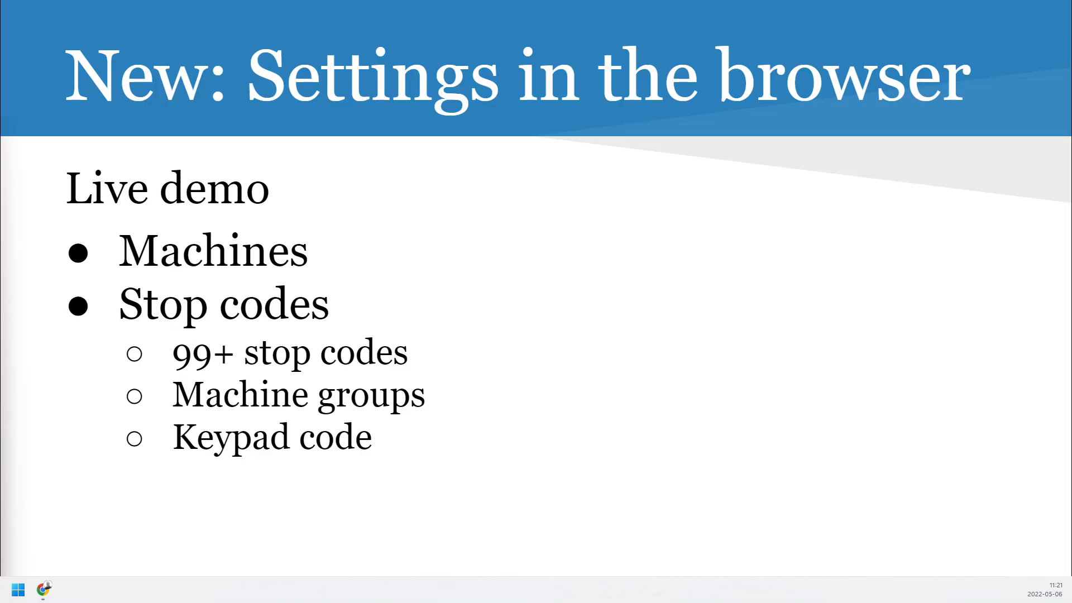
{"action": "key", "text": "Right"}
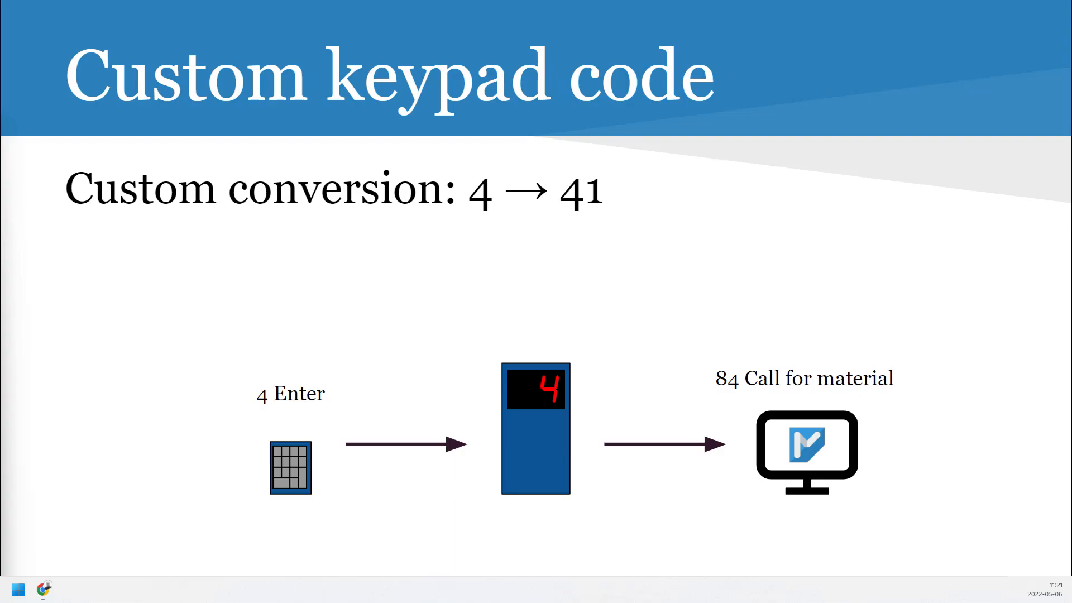